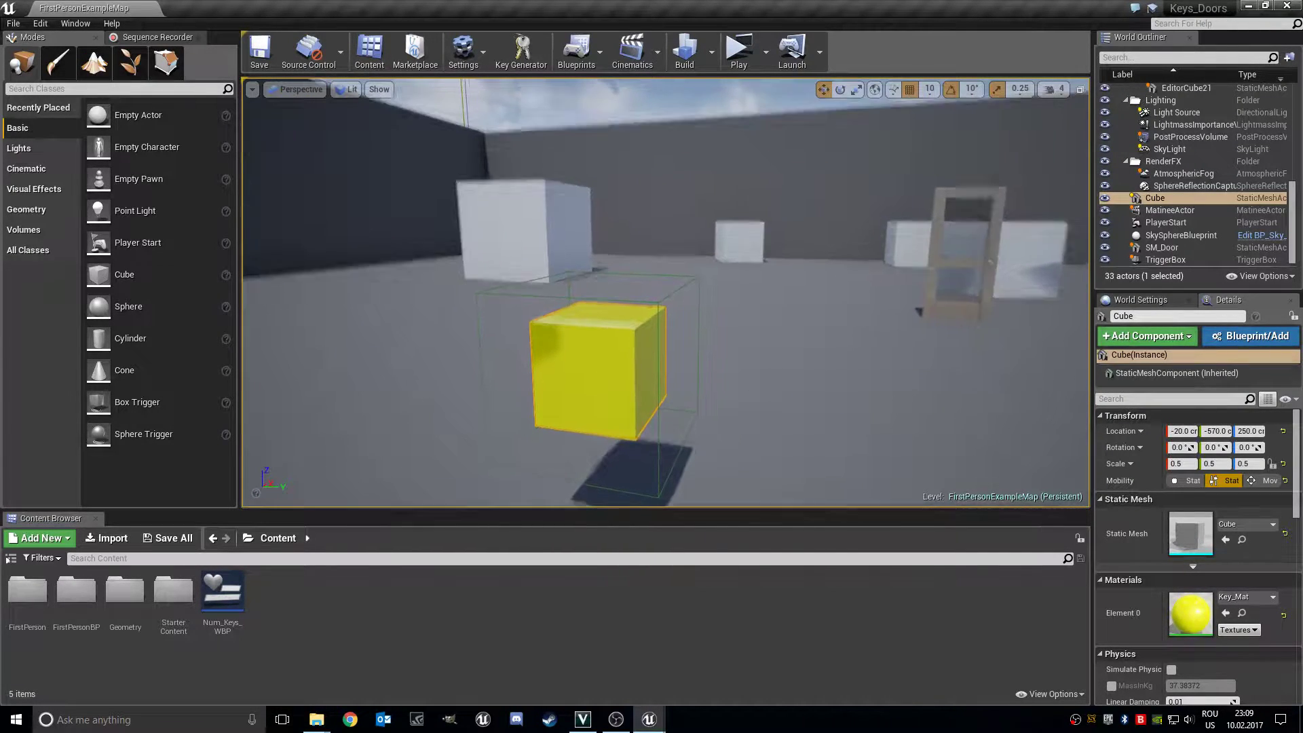
Frame the yellow key cube and test-play the level, walking onto the key.
key(s)
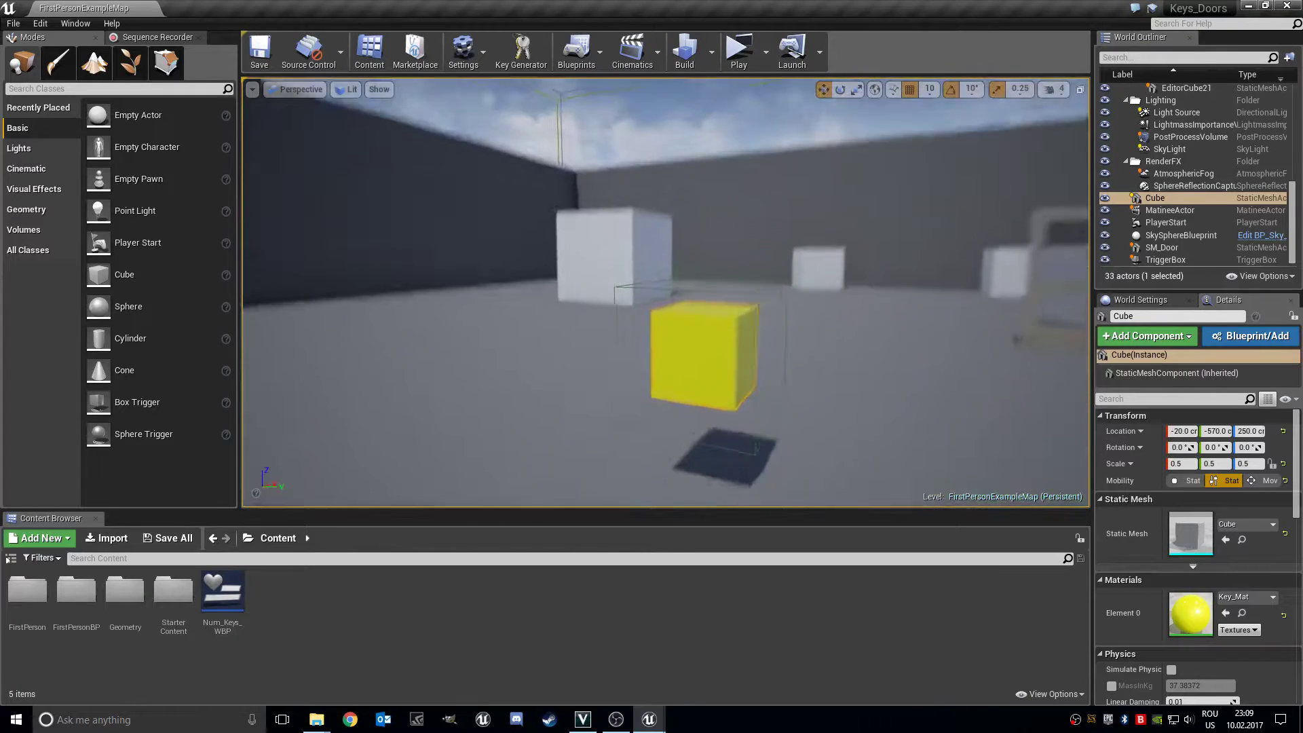
key(f)
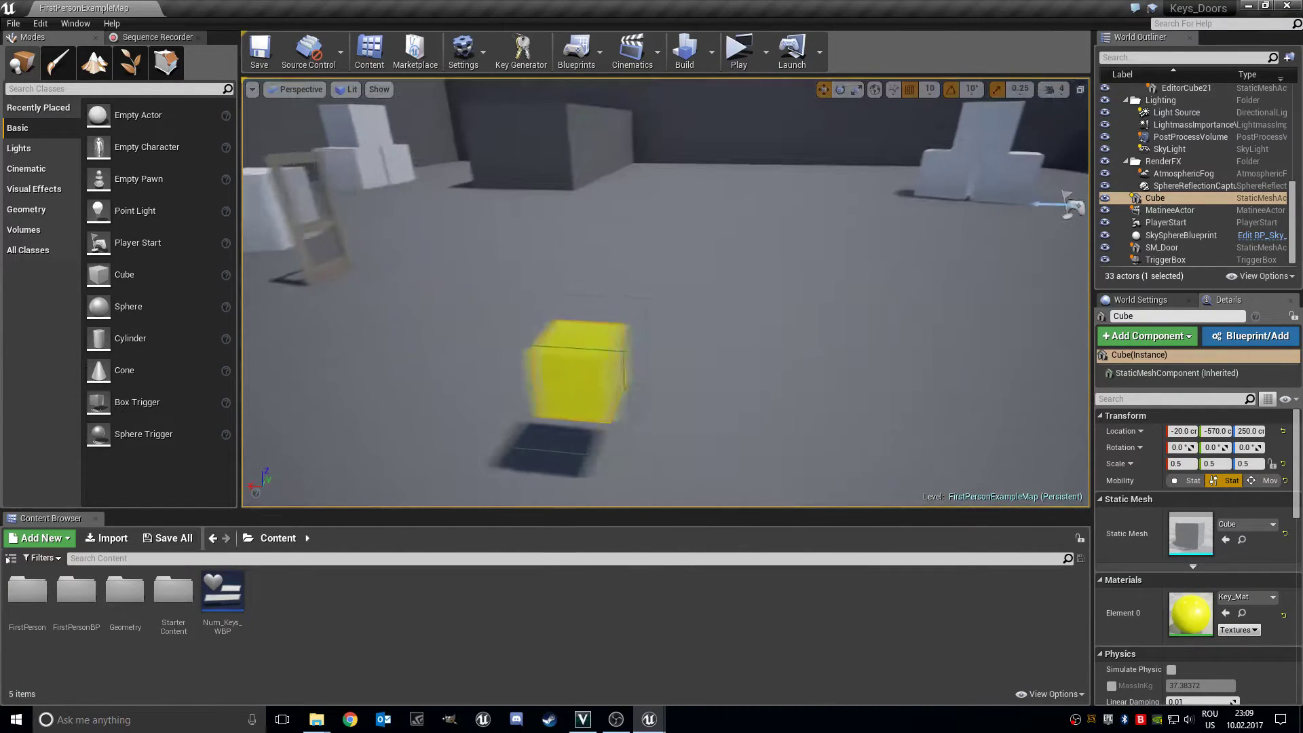
click(1179, 200)
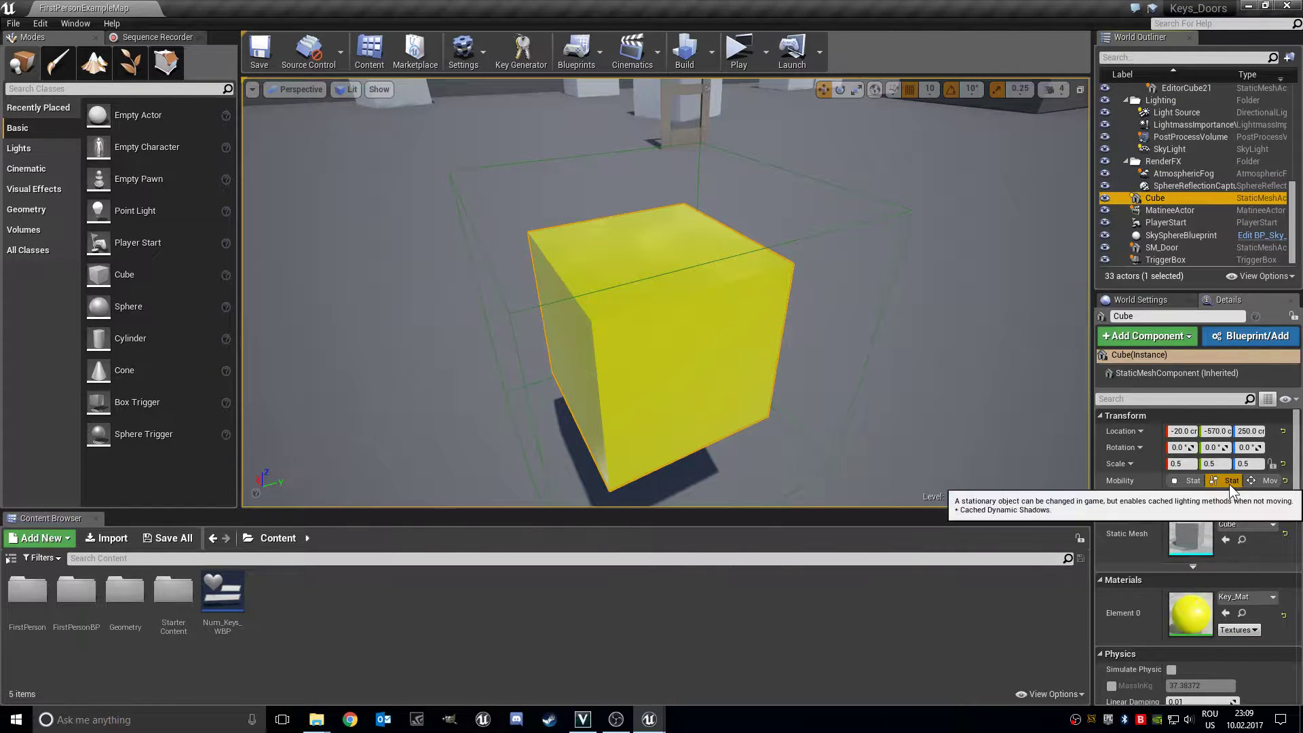
right_drag(922, 328, 922, 299)
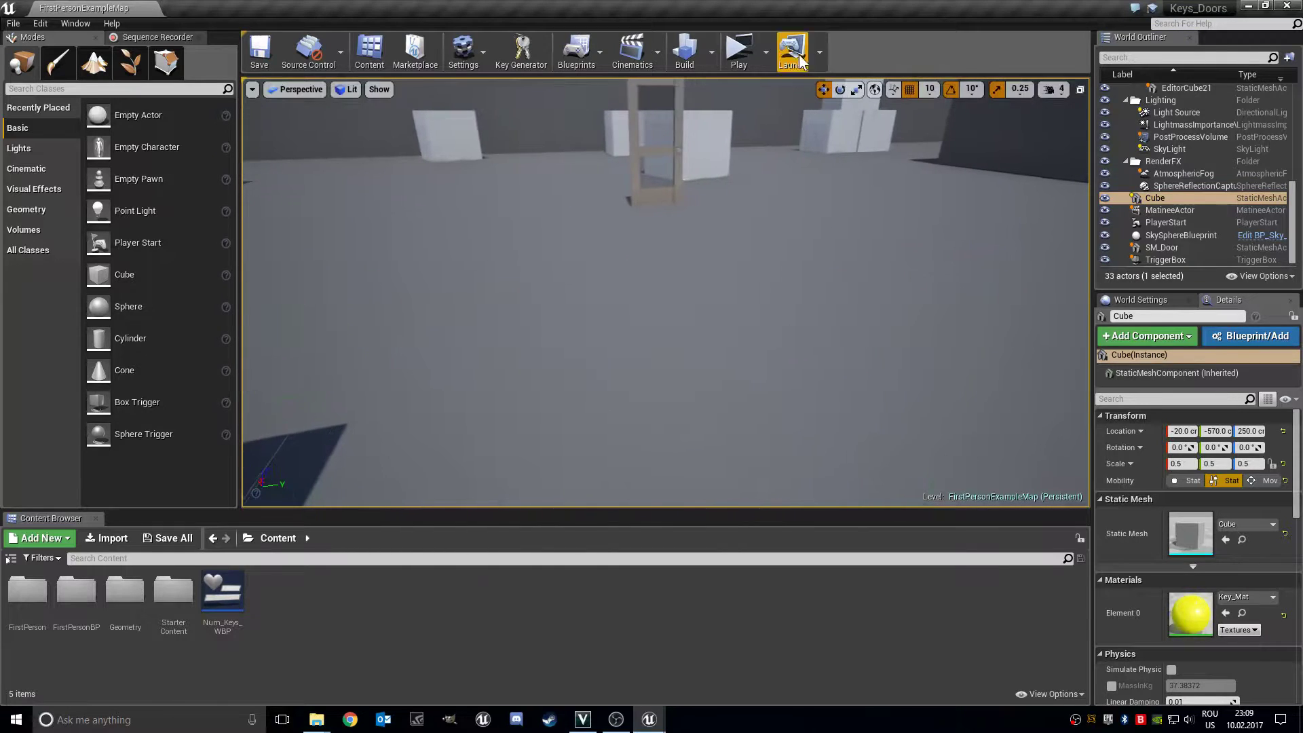
click(738, 51)
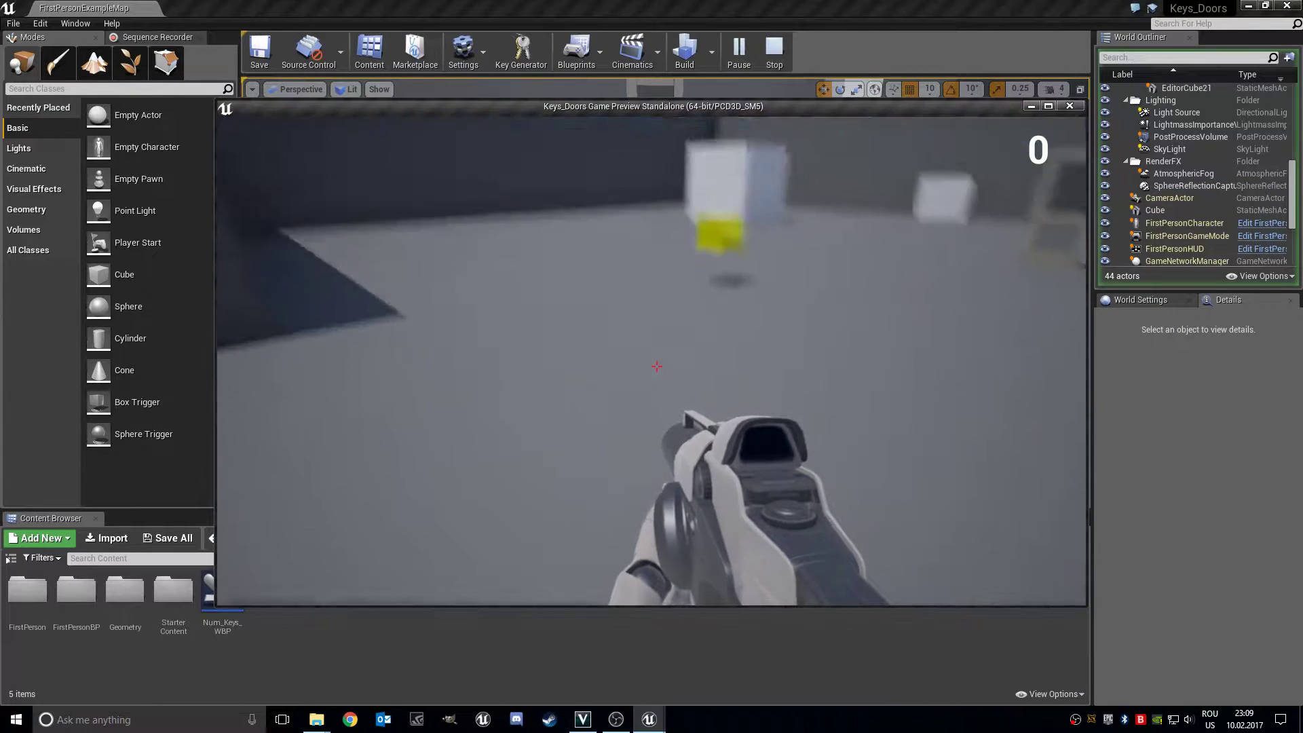
key(w)
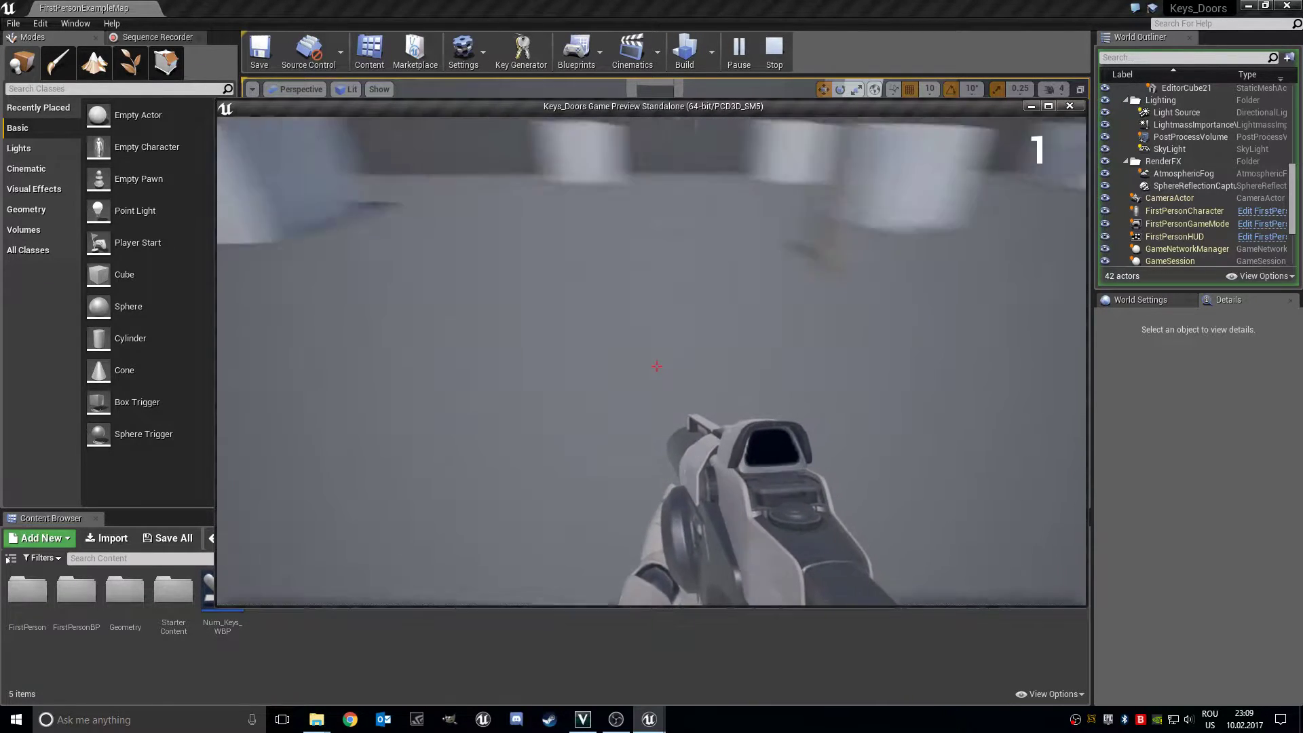
key(Escape)
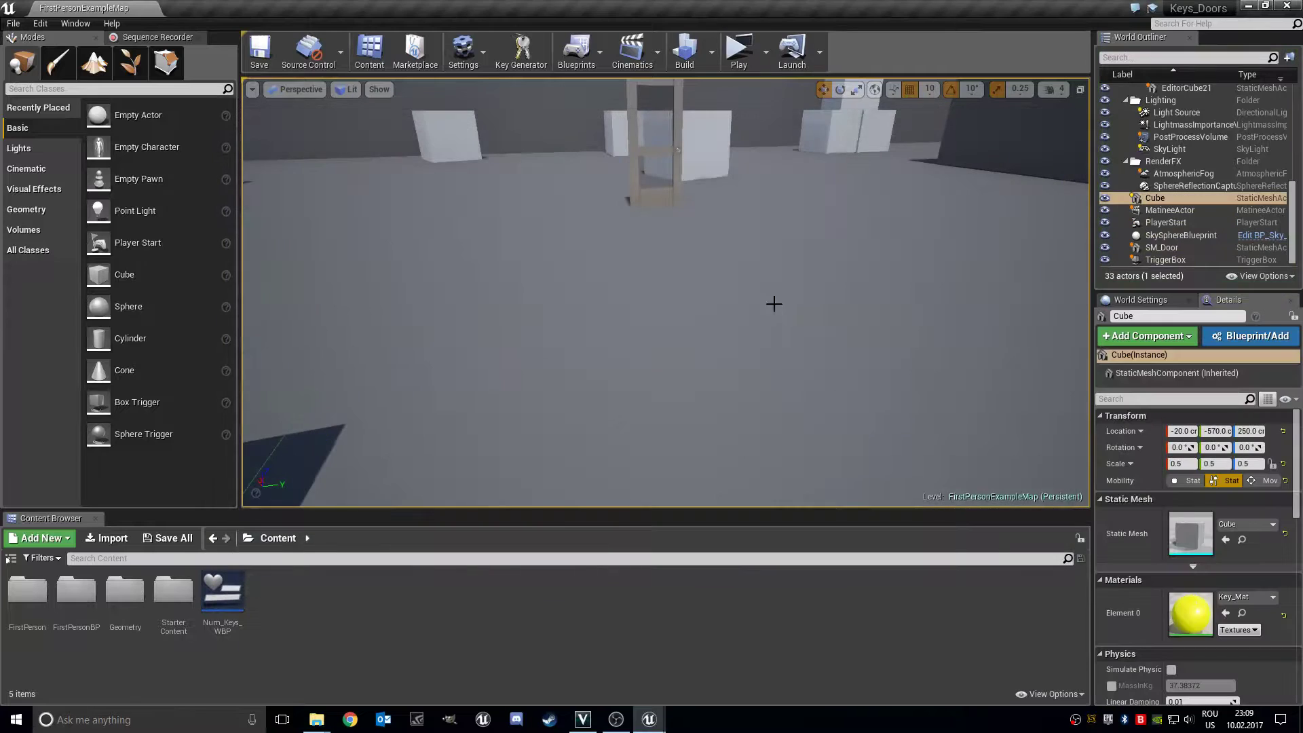
Test-play again, collecting the yellow key and walking up to the door.
mouse_move(766, 306)
right_down()
mouse_move(707, 299)
mouse_move(713, 324)
right_up()
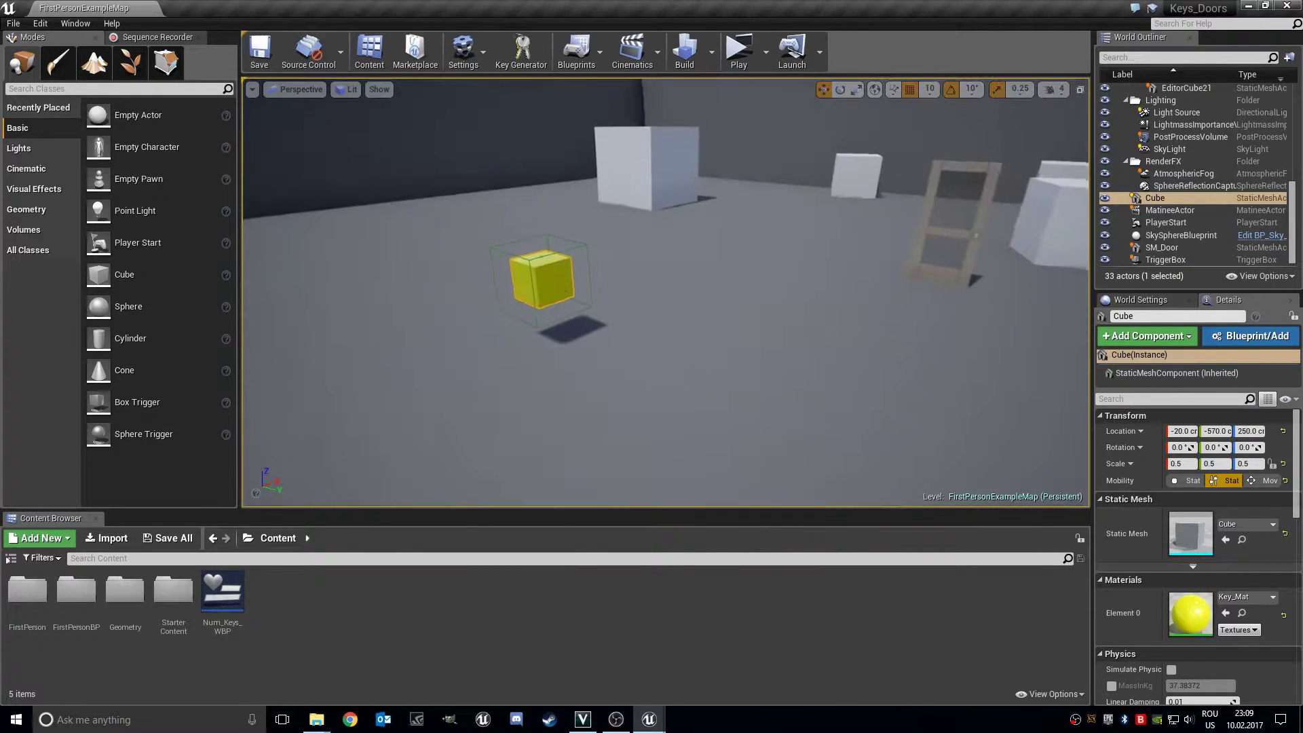
click(738, 51)
key(w)
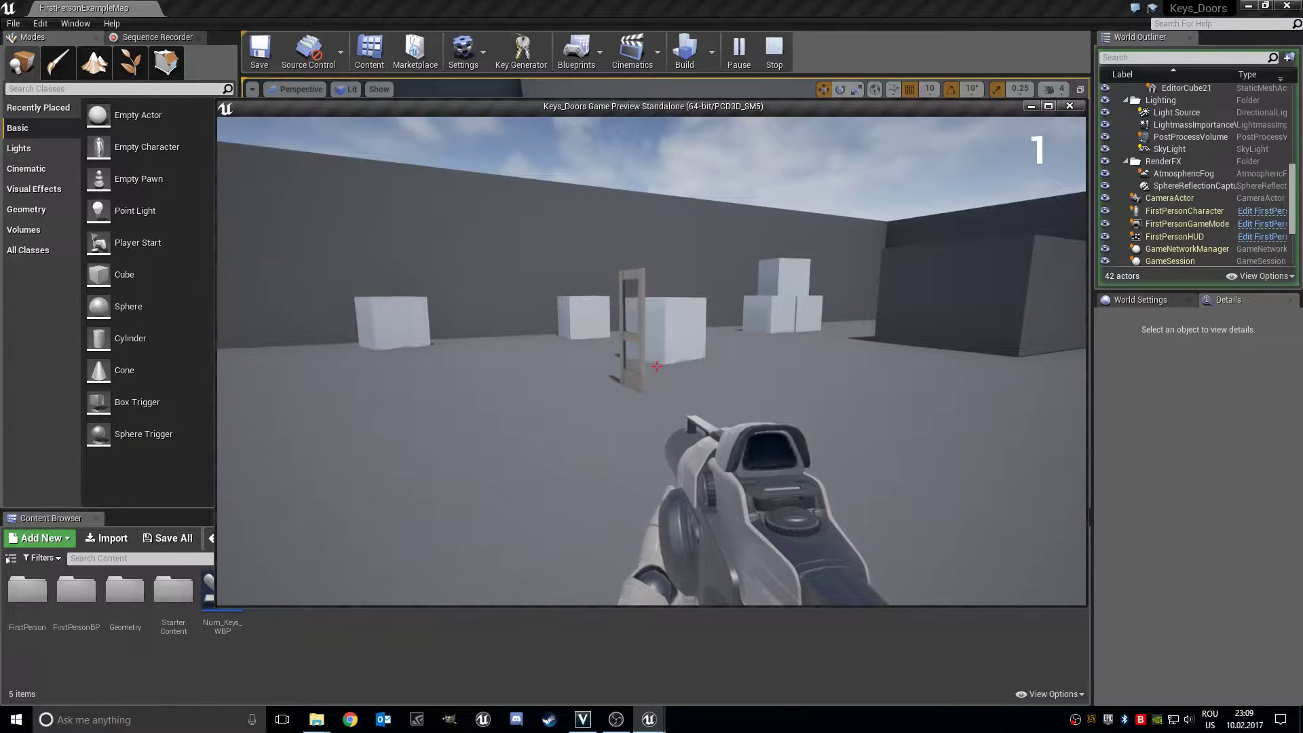
key(s)
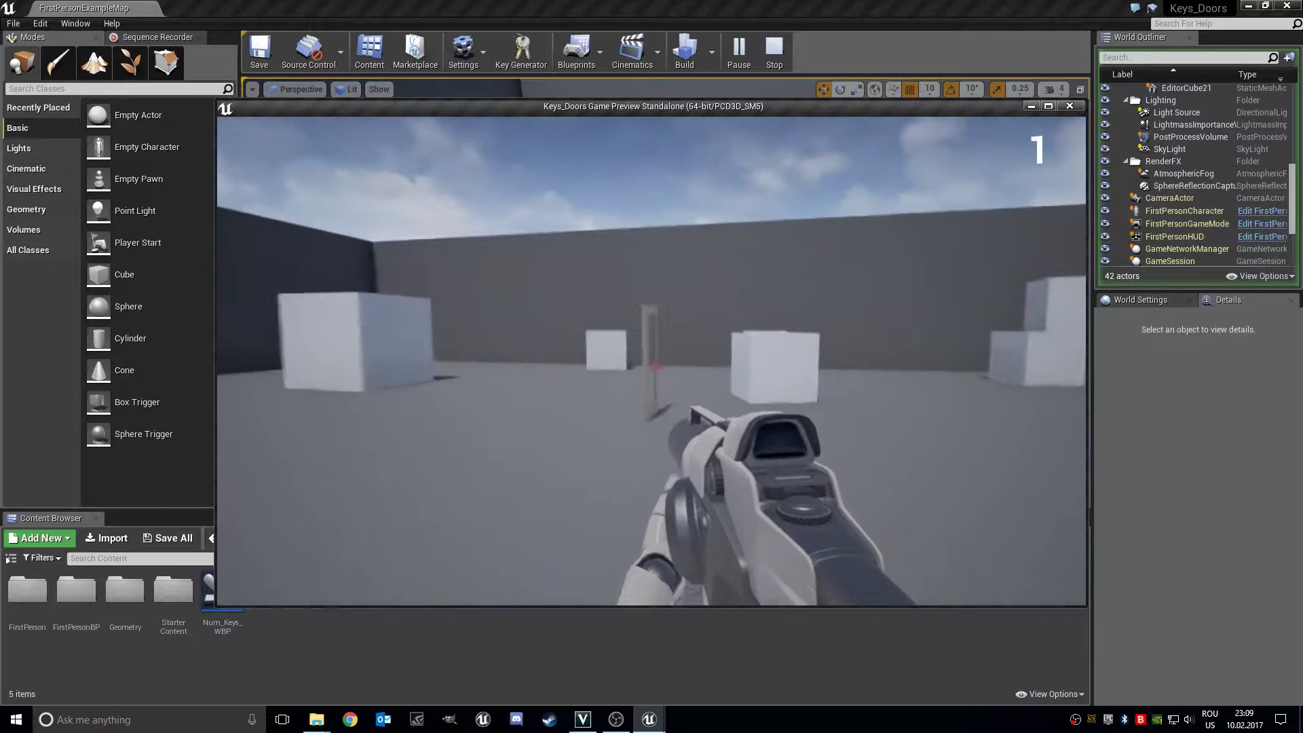
key(w)
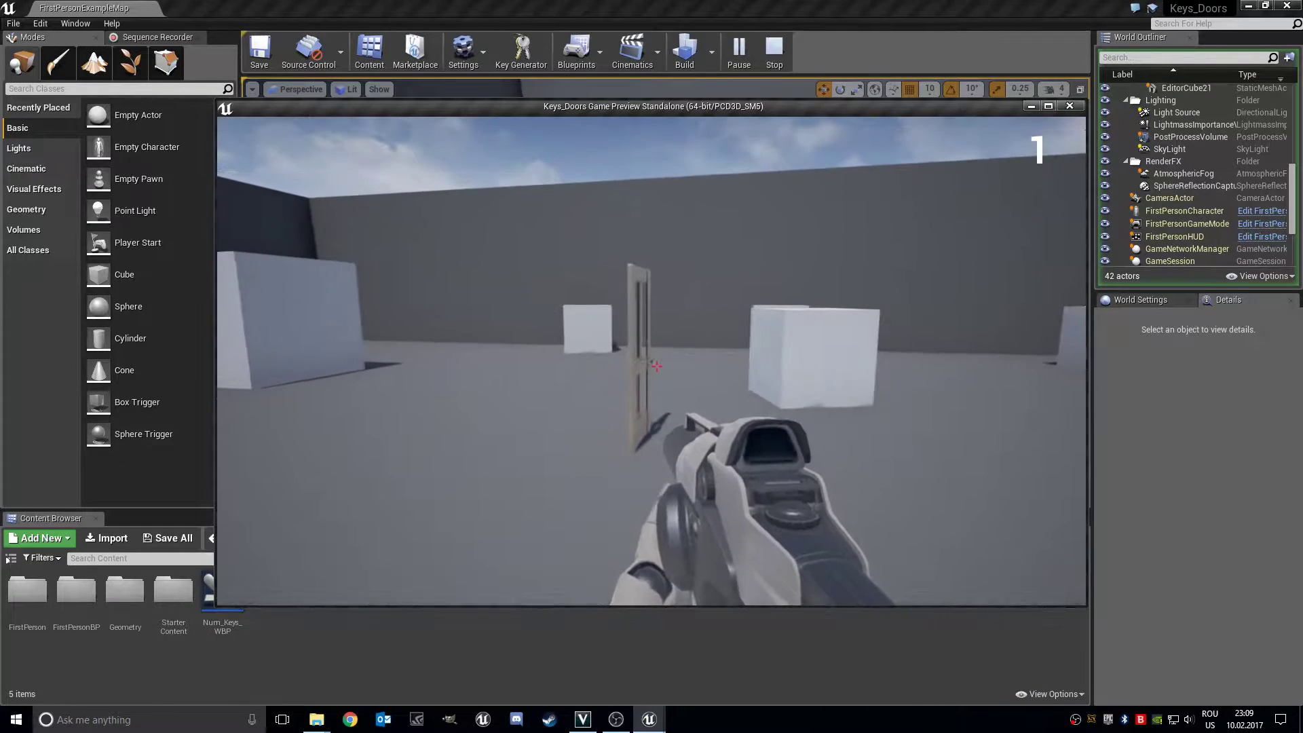
key(w)
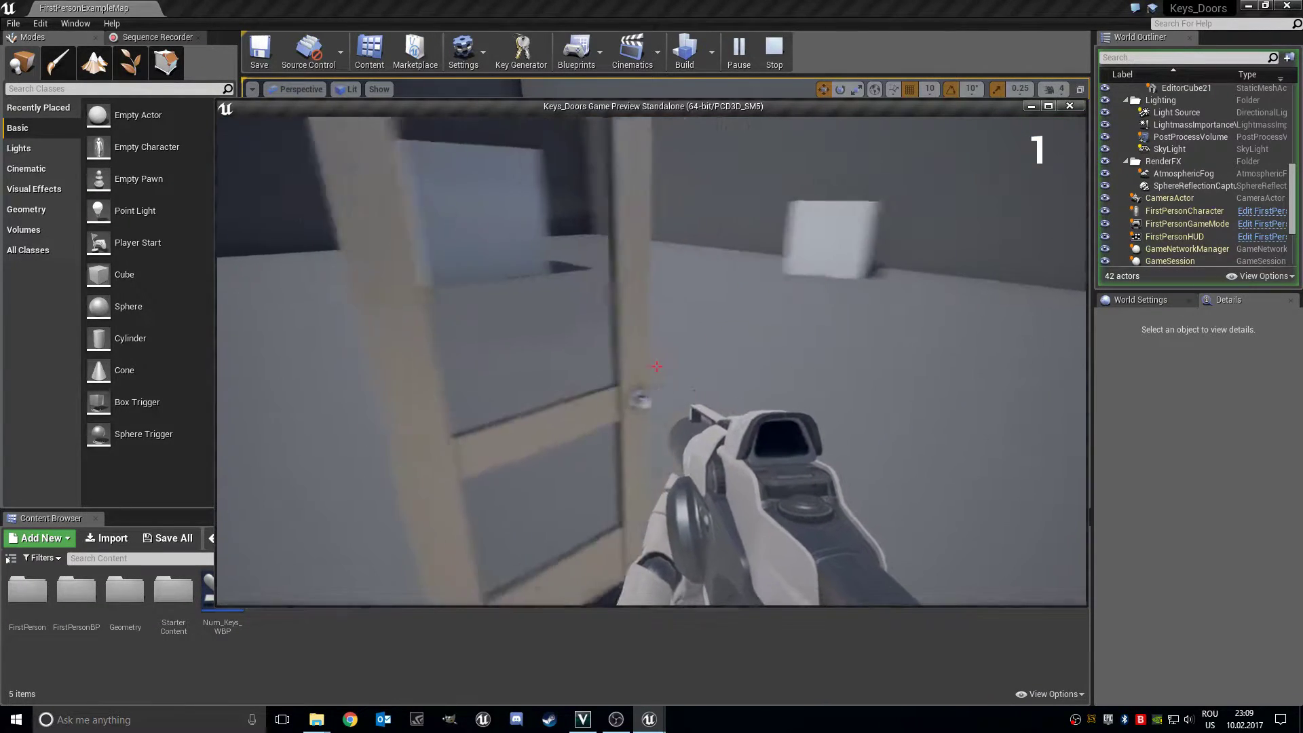
key(Escape)
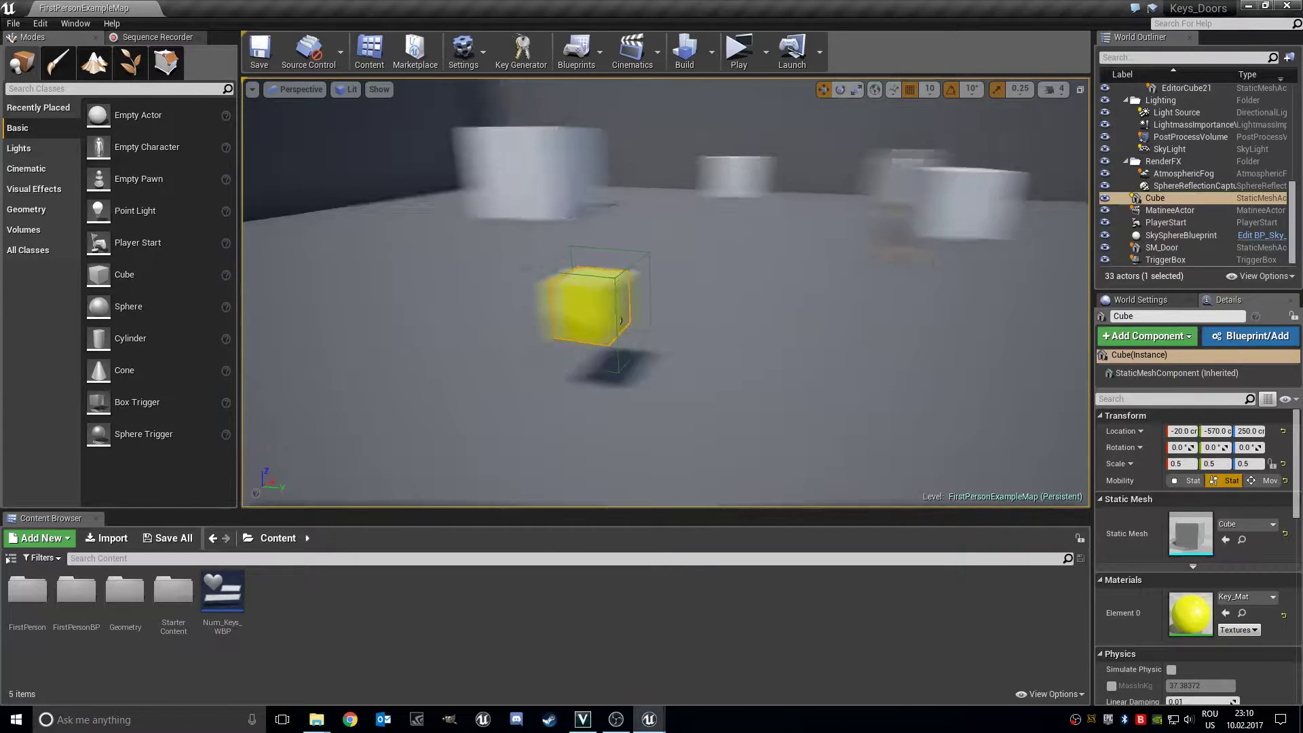
right_drag(712, 285, 712, 284)
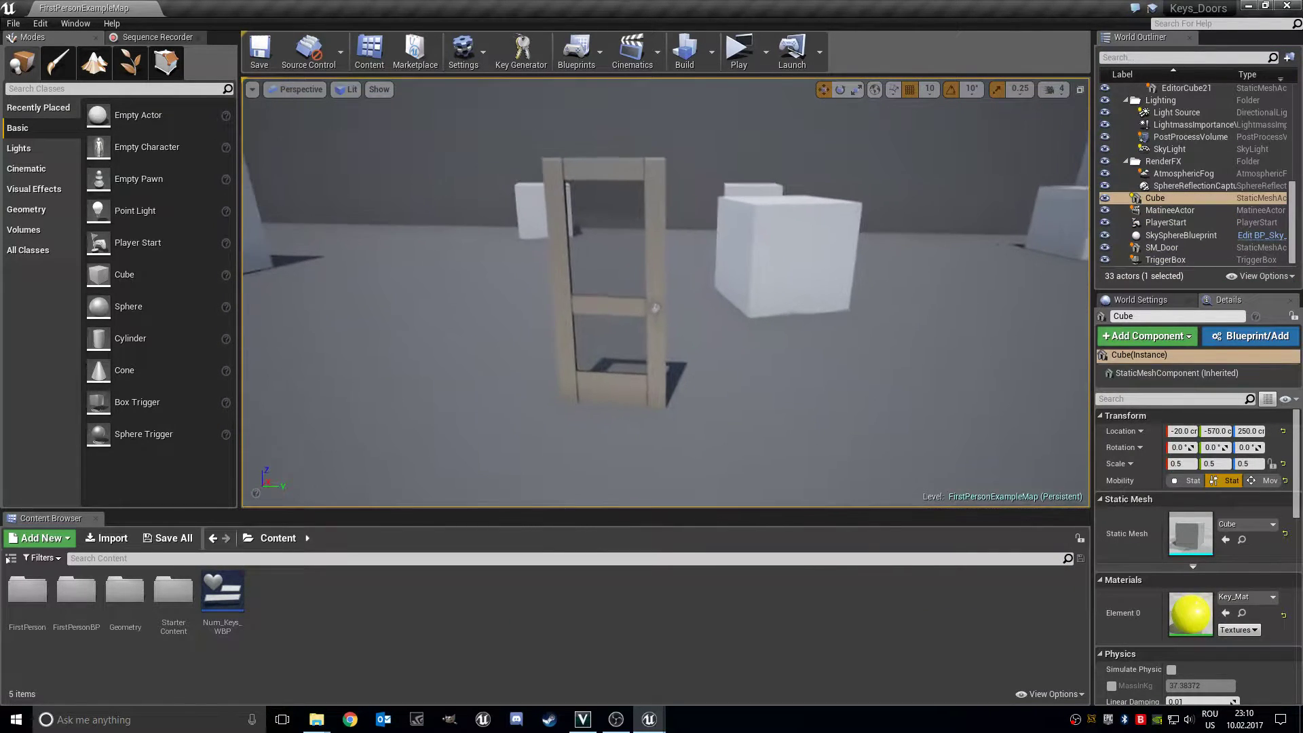
Open the FirstPersonCharacter Blueprint from Content/FirstPersonBP/Blueprints.
double_click(76, 594)
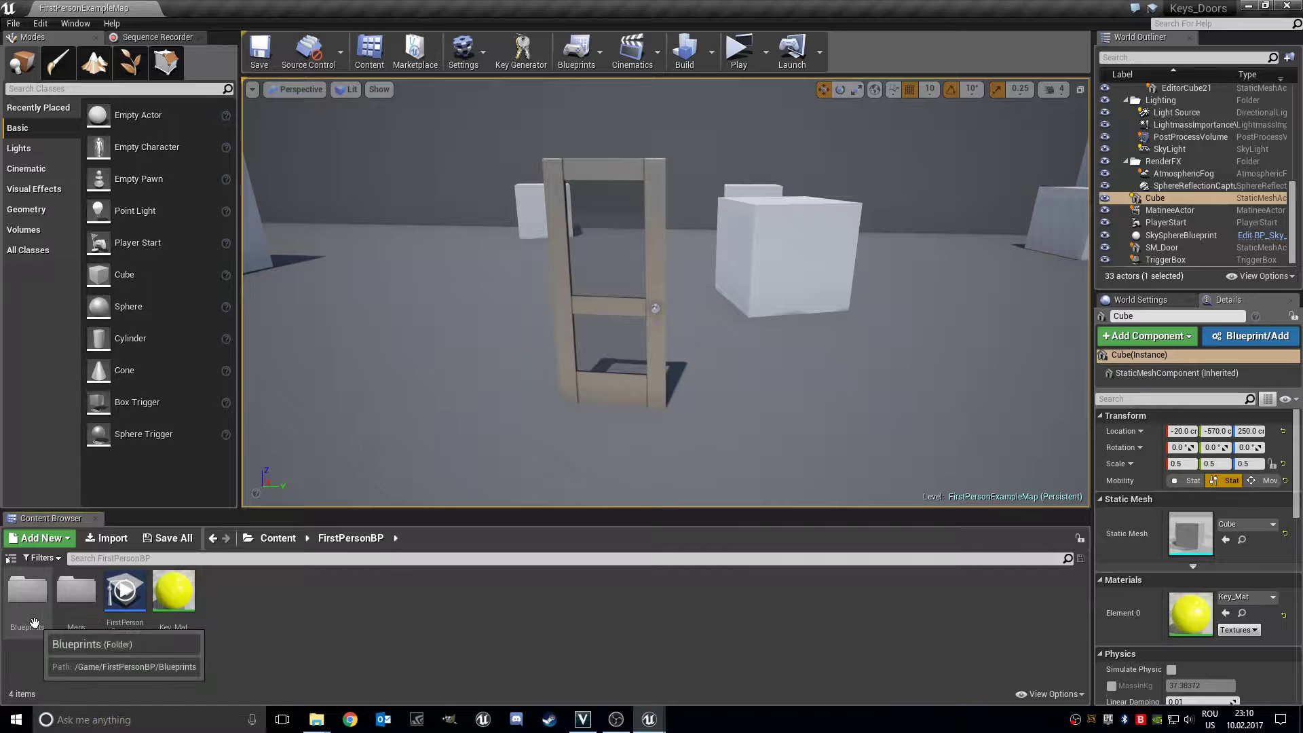
double_click(28, 597)
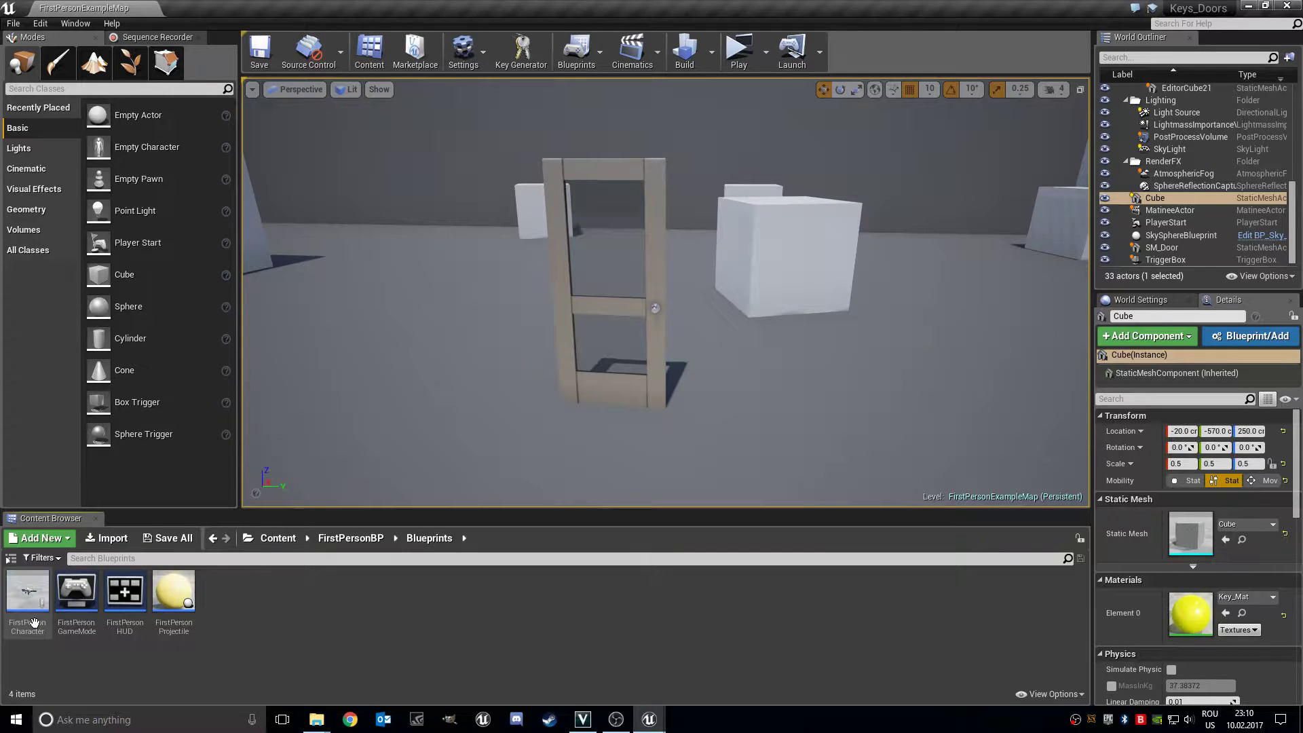
double_click(27, 600)
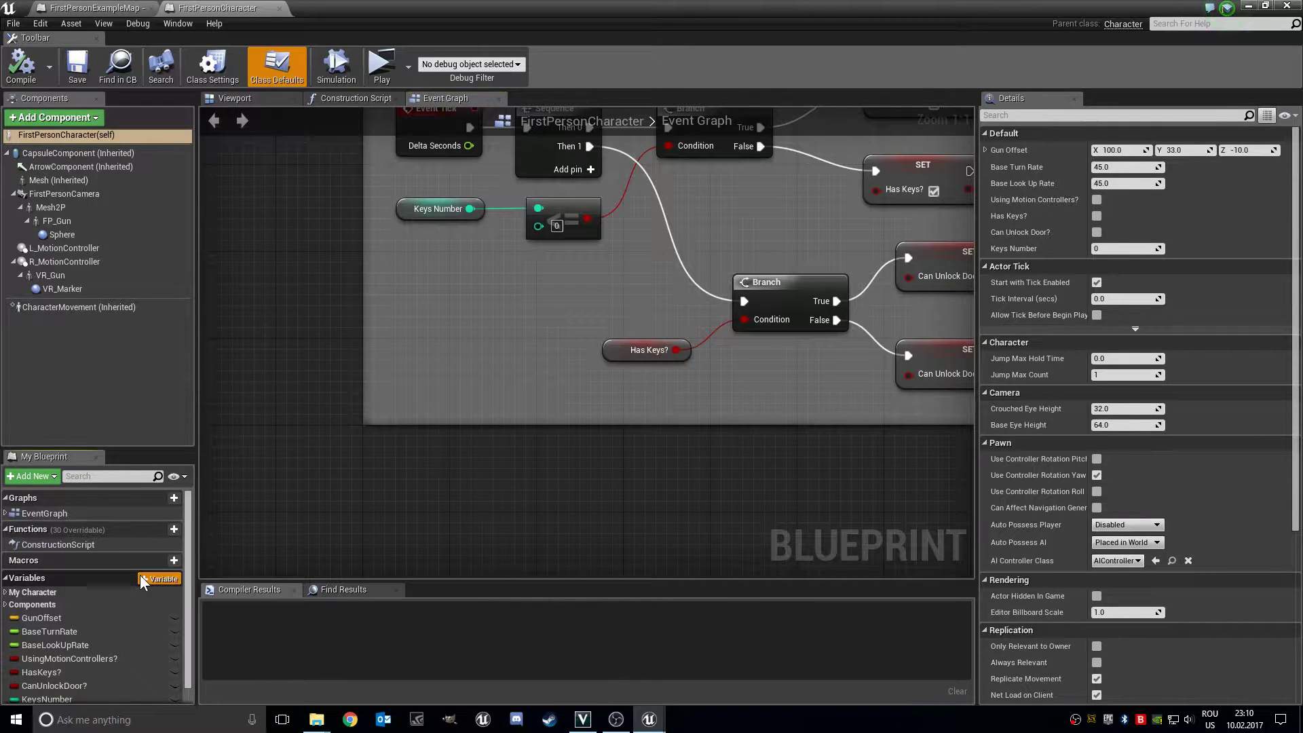
Add the Boolean variable IsInFrontOfTheDoor?, then compile and save the Blueprint.
click(140, 576)
text(IsInFrontOfTheDoor?)
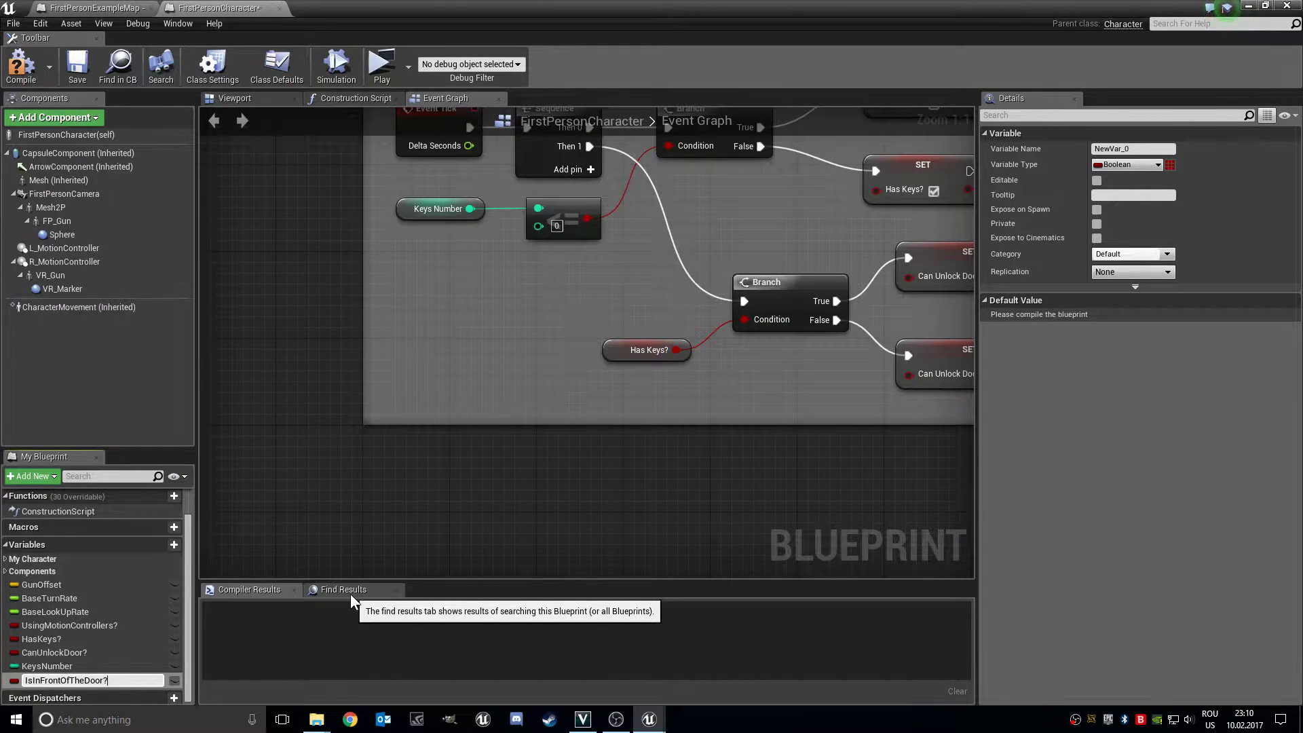
key(Return)
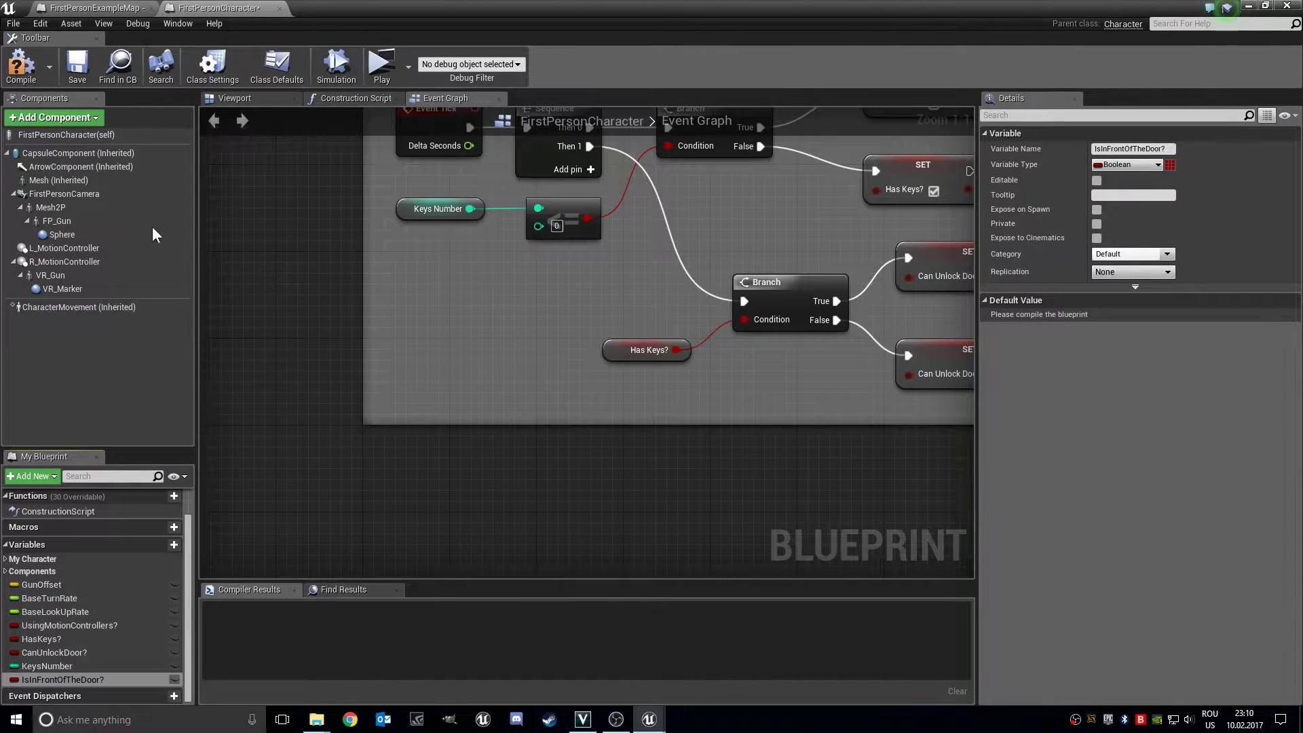
click(21, 66)
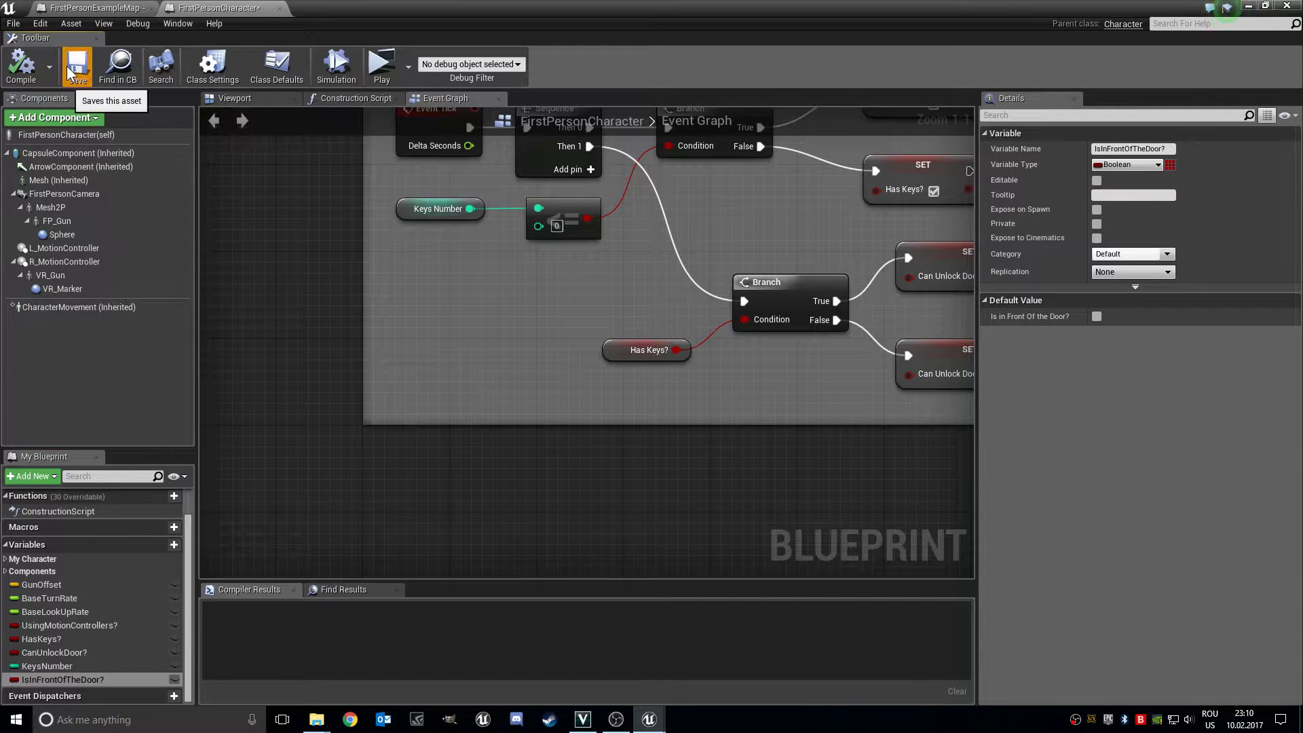
click(68, 73)
scroll(382, 259, down, 1)
scroll(381, 259, up, 1)
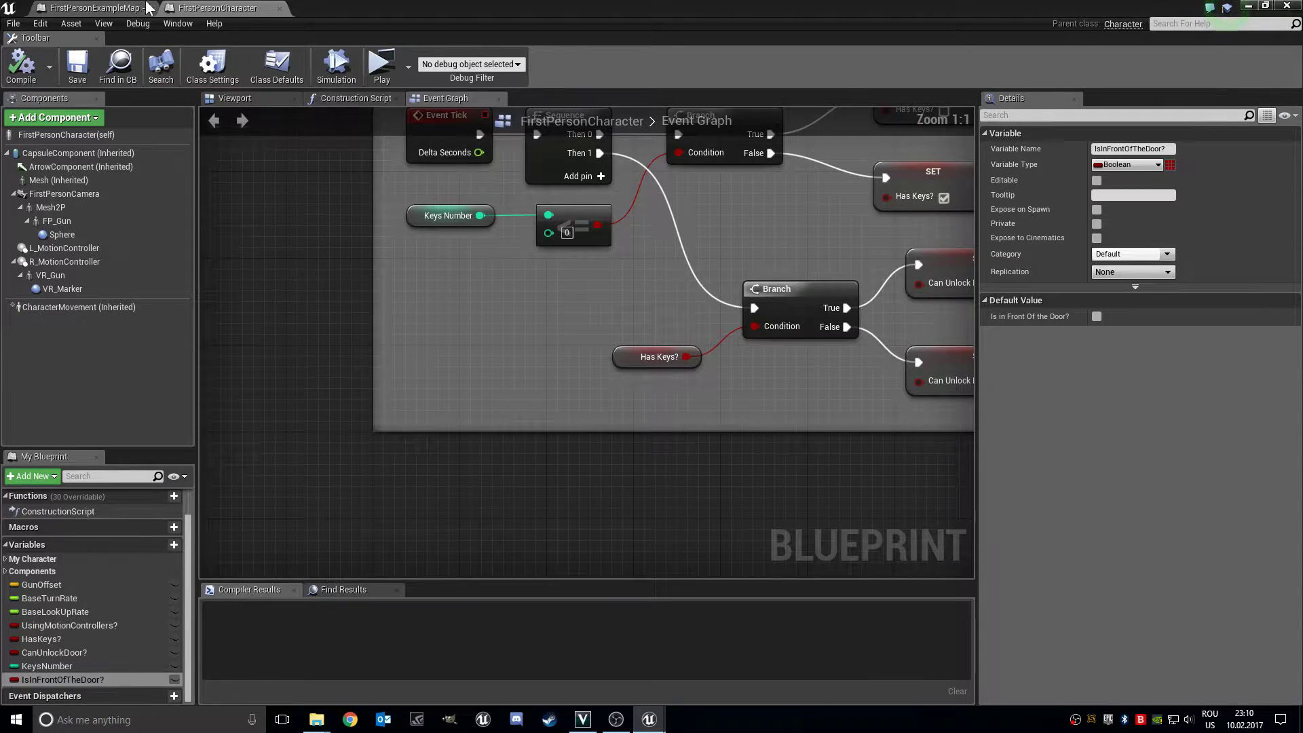
Return from the Blueprint windows to the main level editor.
click(83, 9)
scroll(418, 385, up, 1)
right_drag(433, 384, 475, 135)
click(1248, 7)
scroll(356, 272, up, 3)
scroll(356, 271, up, 3)
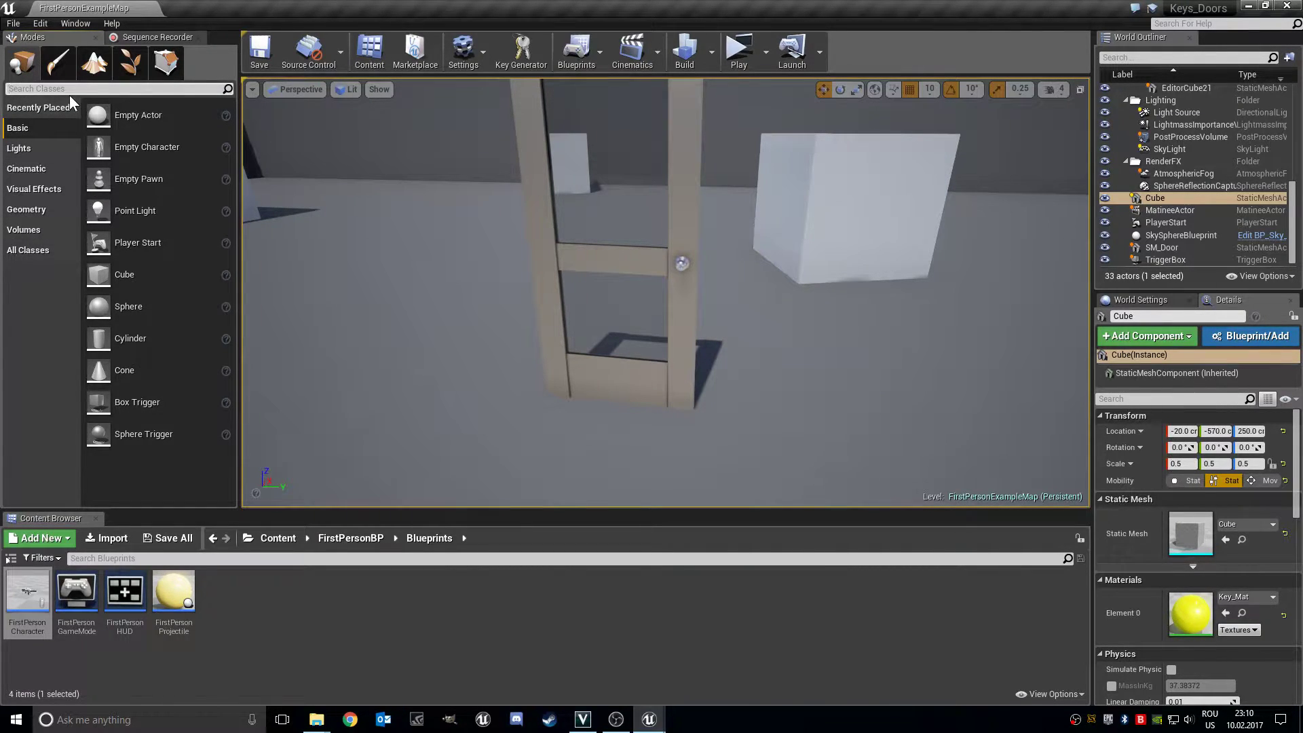
Place a Box Trigger, TriggerBox2, at the base of the door.
text(bo)
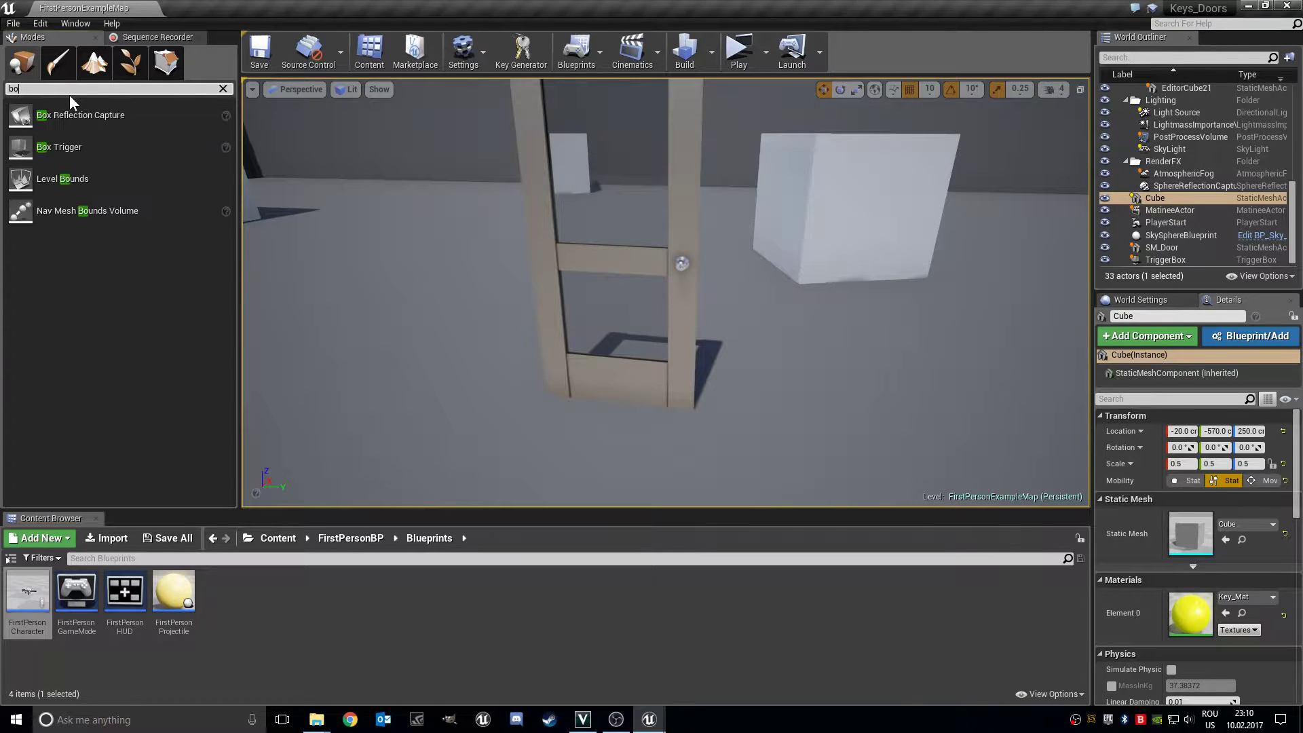
text(x tri)
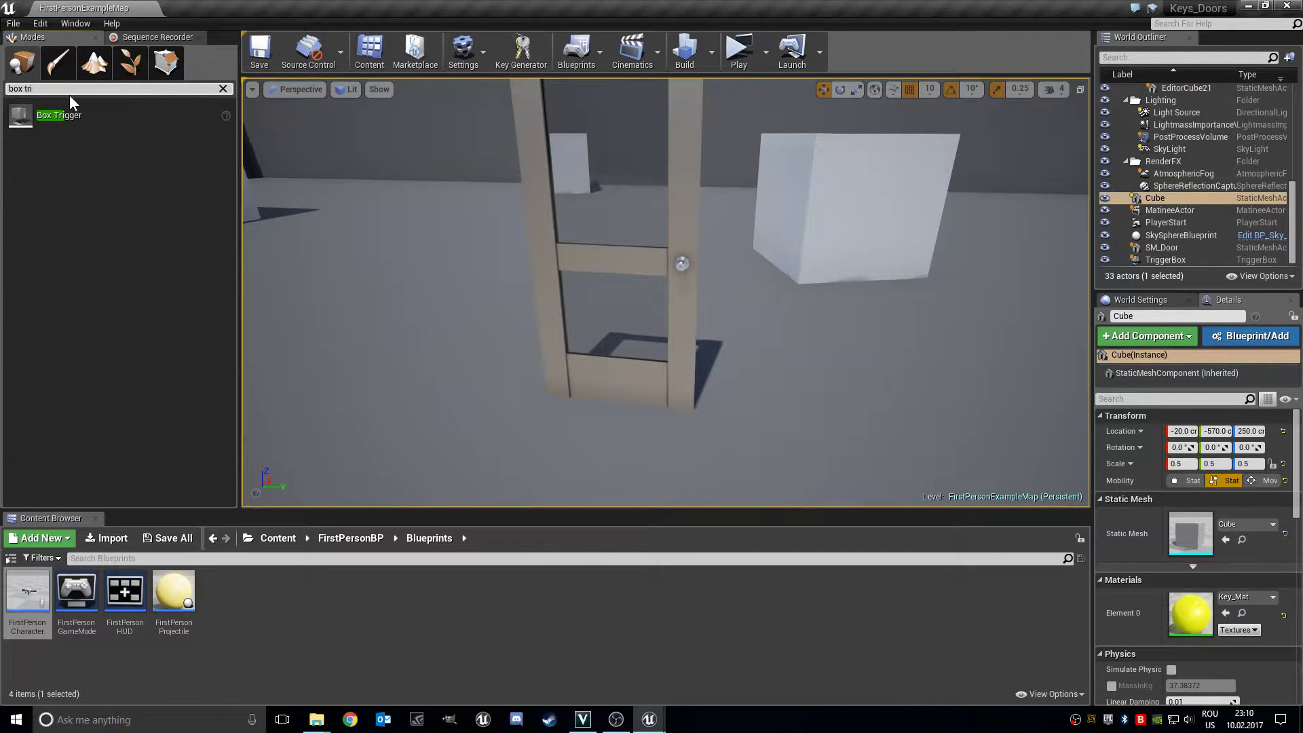
drag(60, 115, 698, 409)
drag(587, 422, 589, 424)
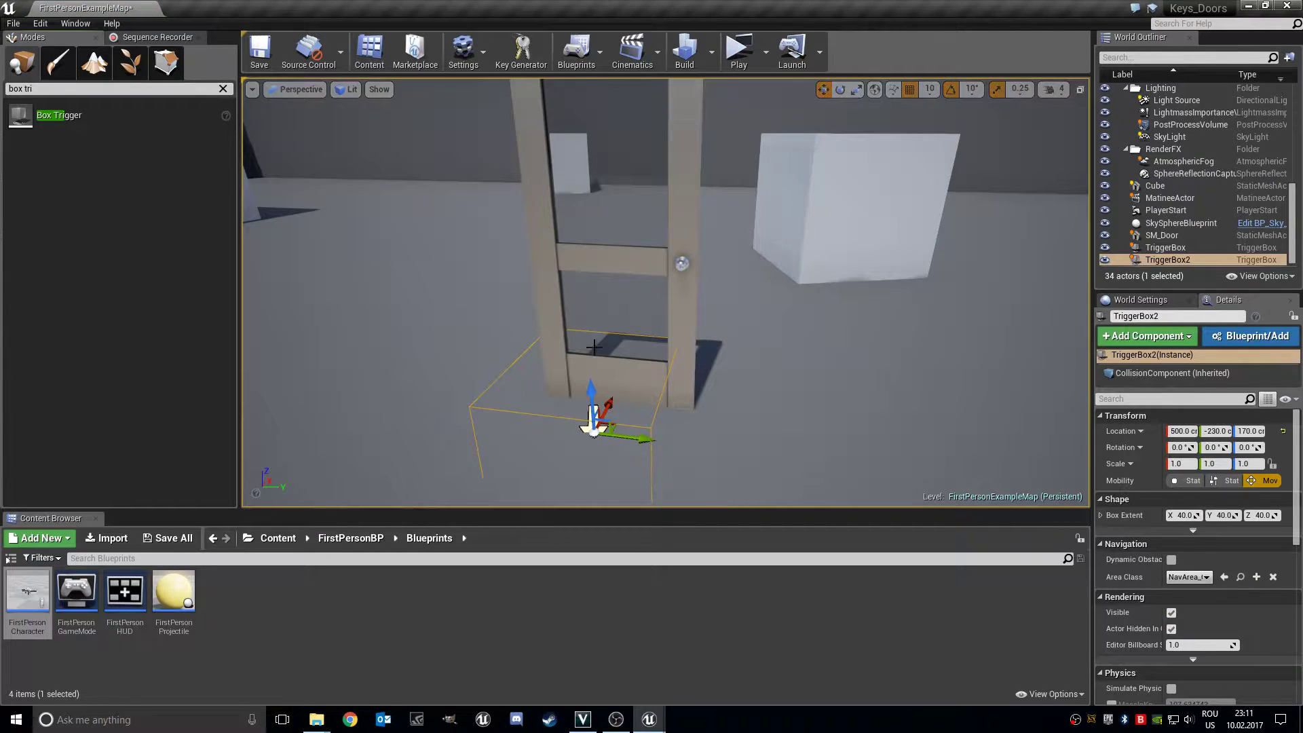
right_drag(679, 306, 855, 311)
click(1208, 262)
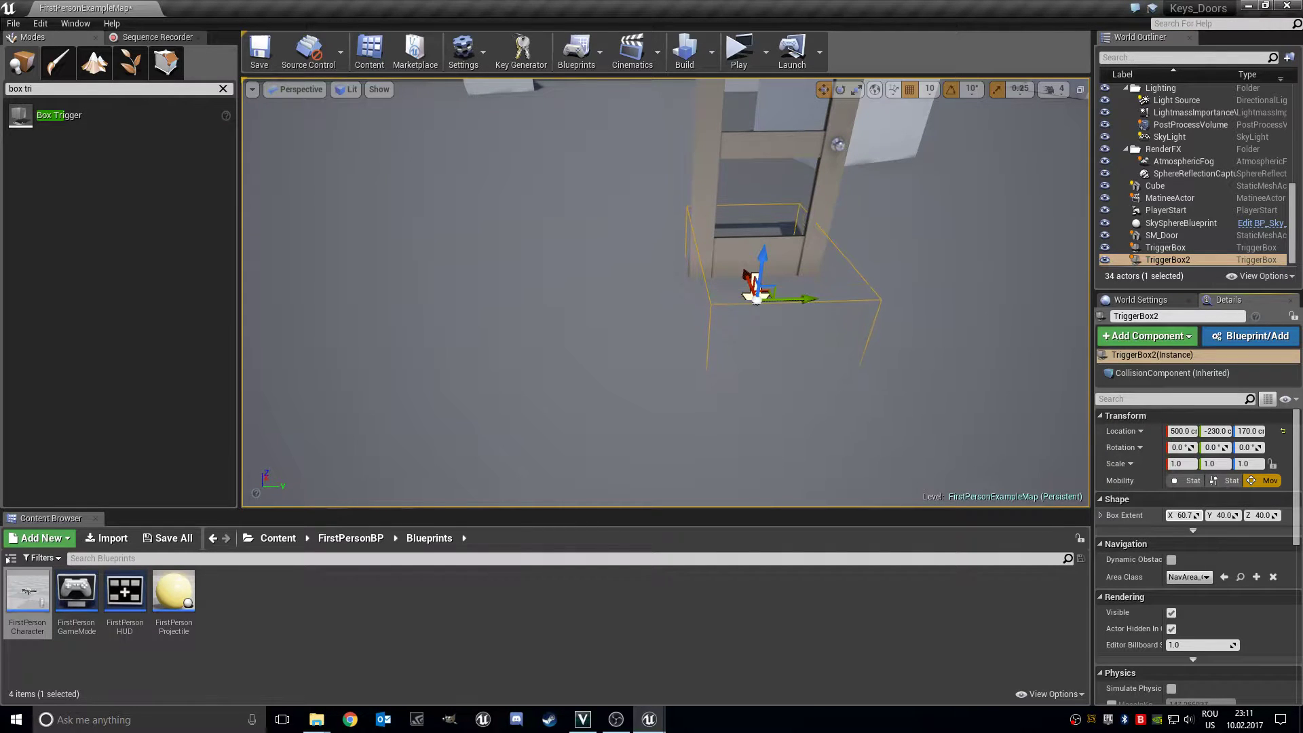
right_drag(785, 365, 710, 290)
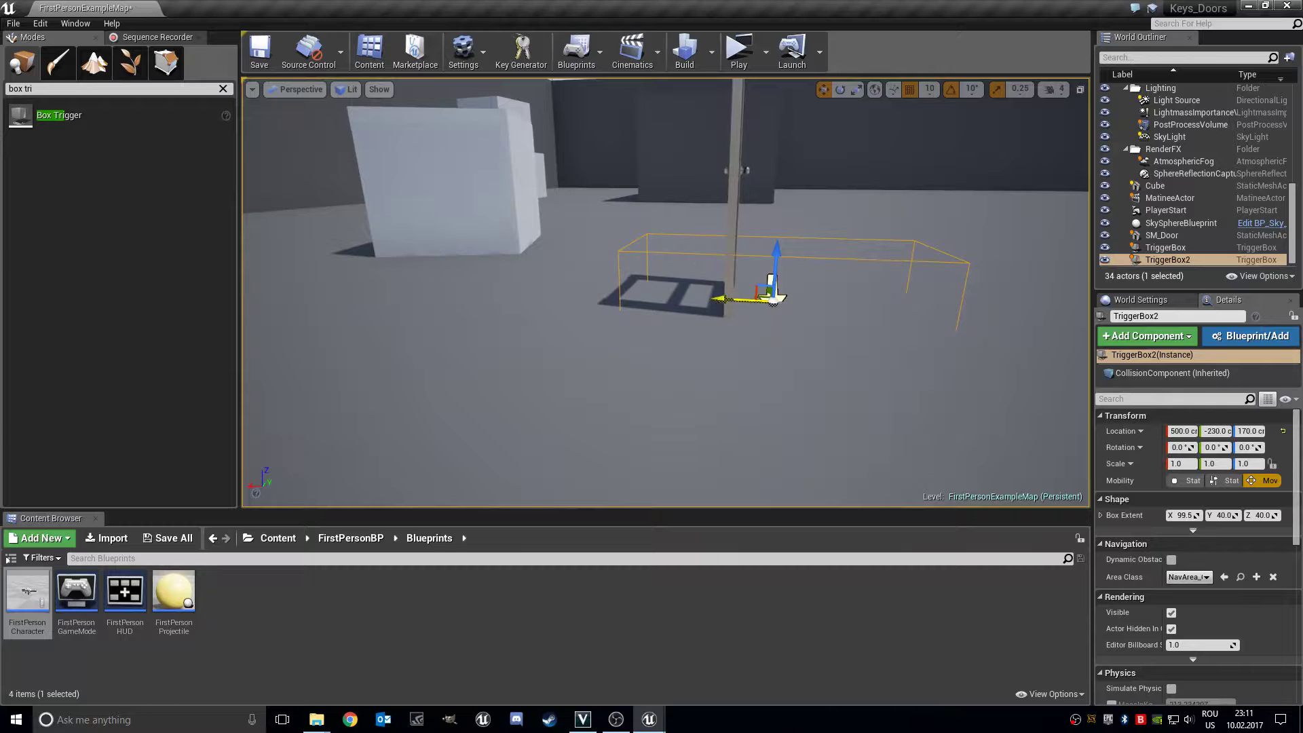
drag(723, 305, 683, 297)
mouse_move(681, 297)
right_down()
mouse_move(655, 347)
mouse_move(1069, 477)
right_up()
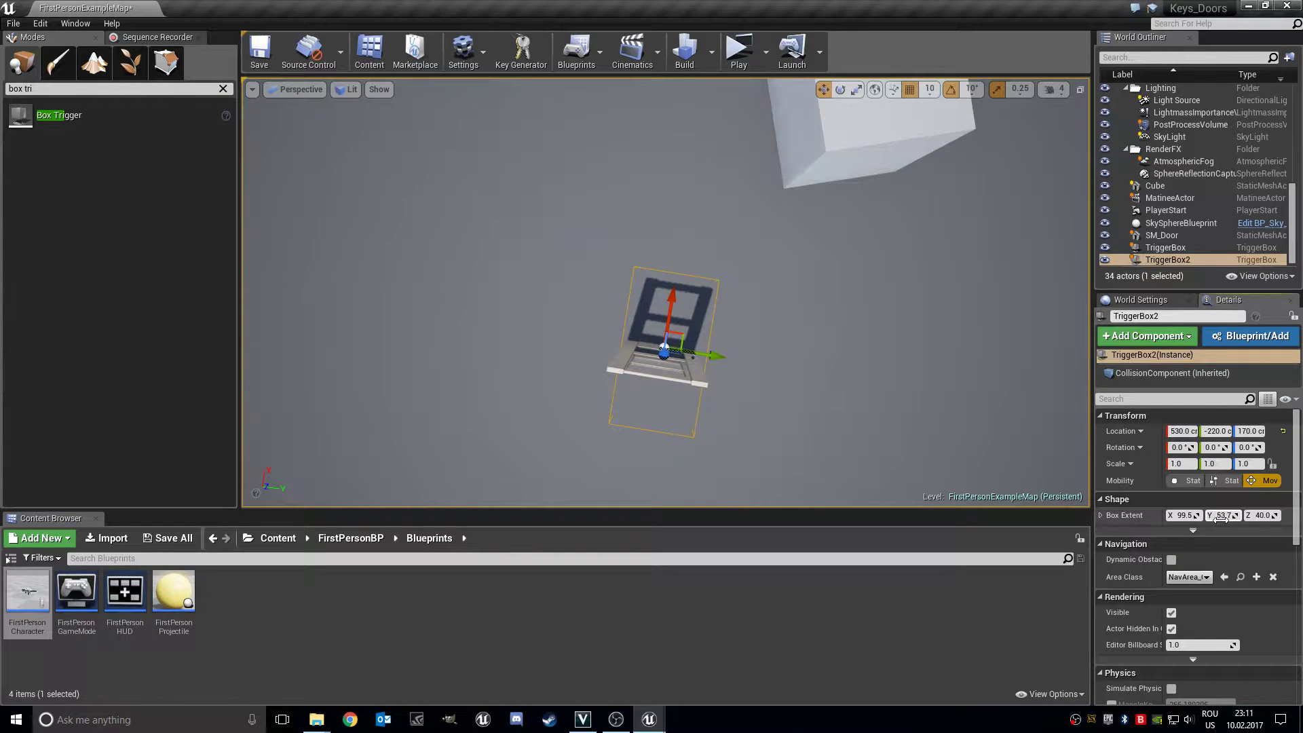
Stretch and raise TriggerBox2 to cover the doorway's height, then clear the actor search.
mouse_move(747, 355)
right_down()
mouse_move(747, 286)
mouse_move(781, 387)
right_up()
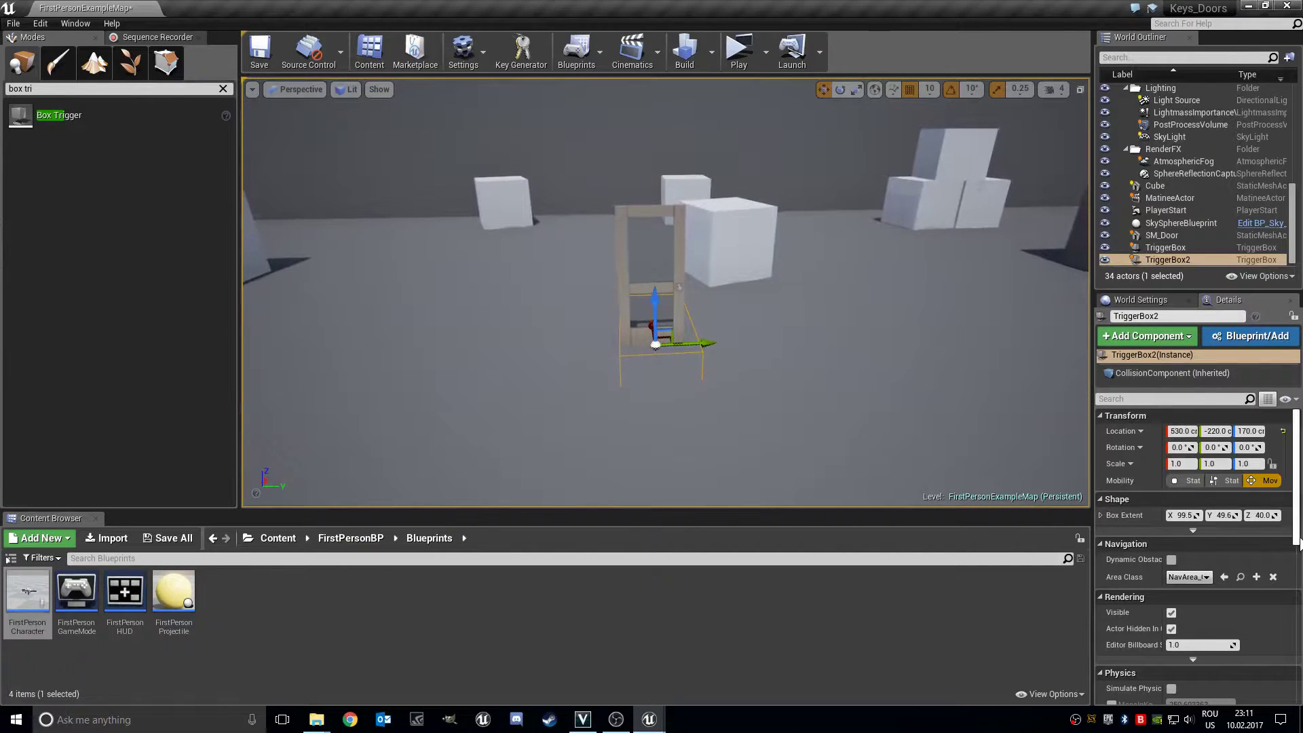
drag(1261, 516, 1276, 515)
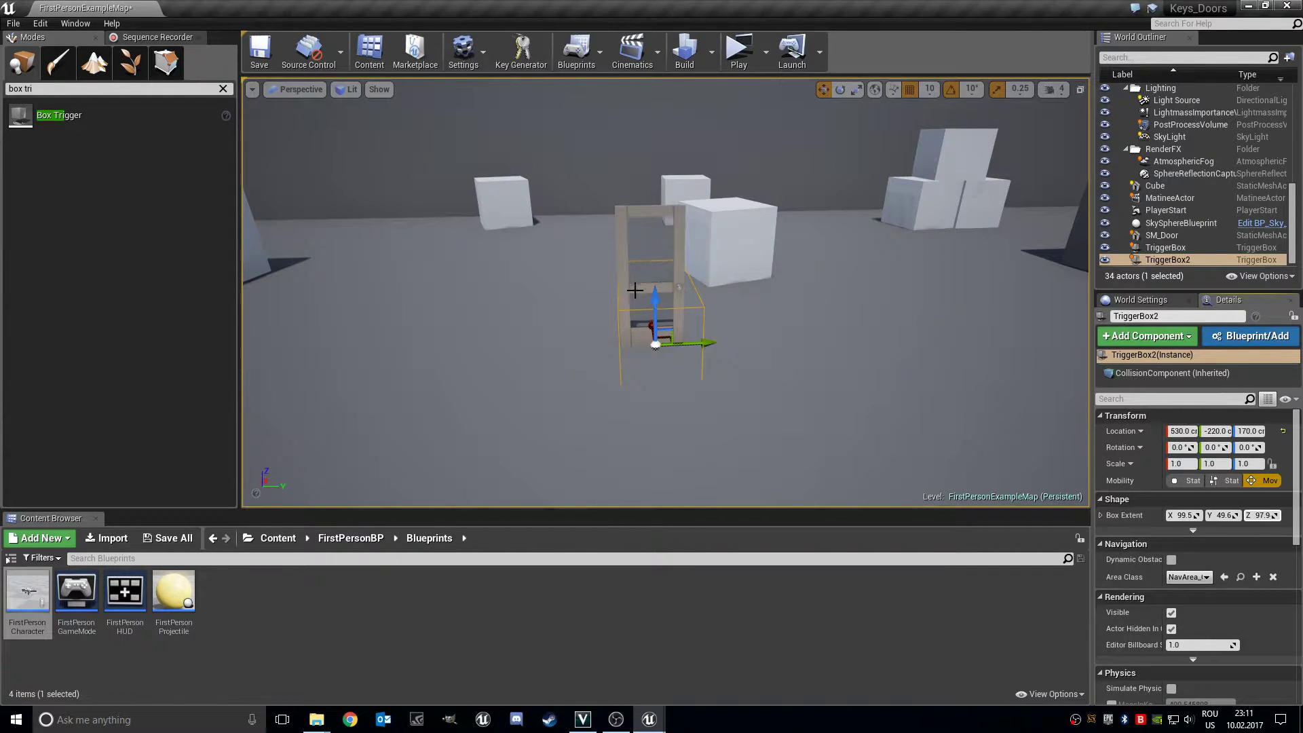
drag(656, 293, 668, 231)
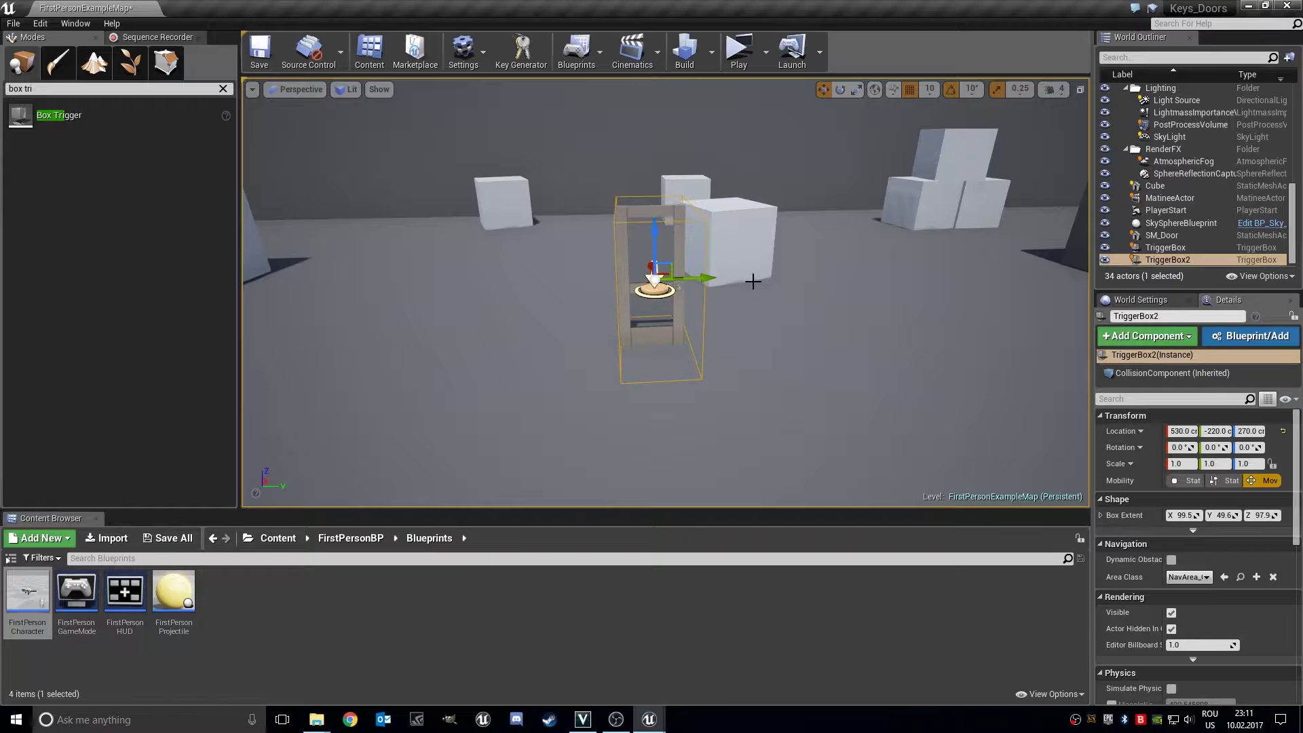
right_drag(755, 283, 742, 279)
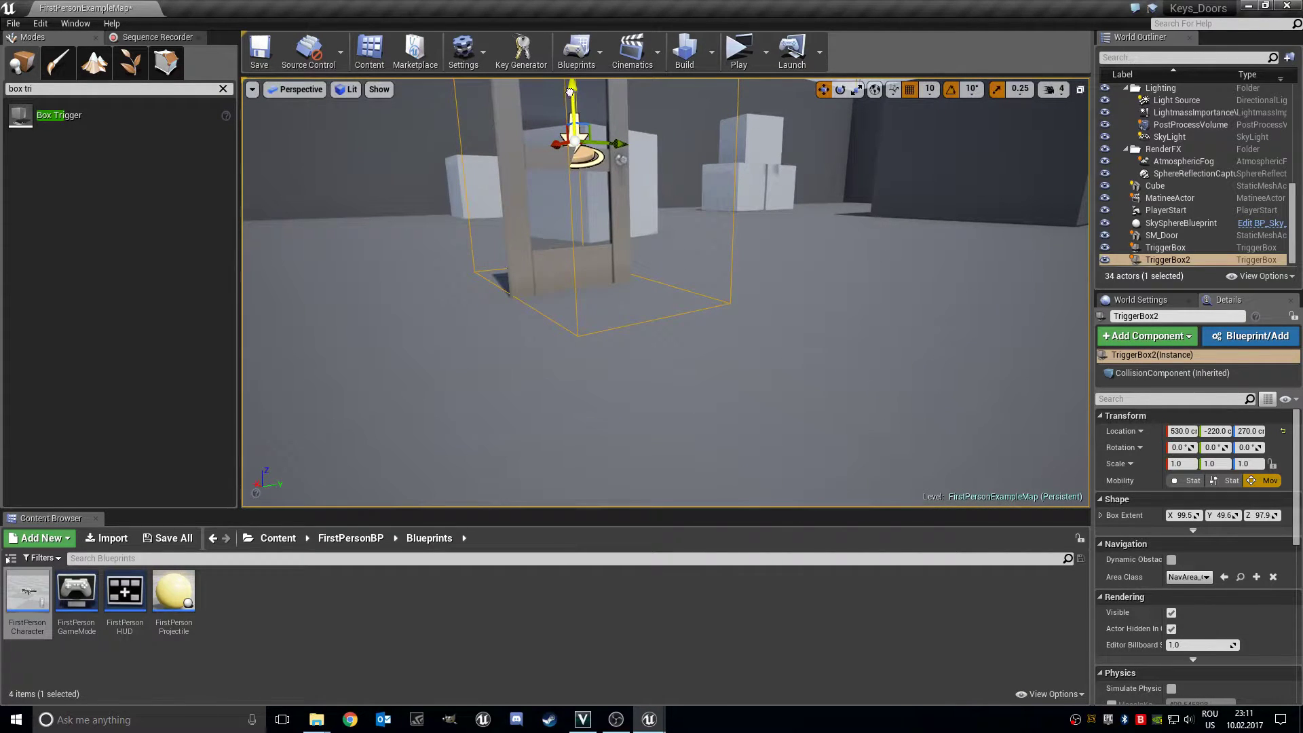
key(f)
alt+drag(571, 100, 329, 75)
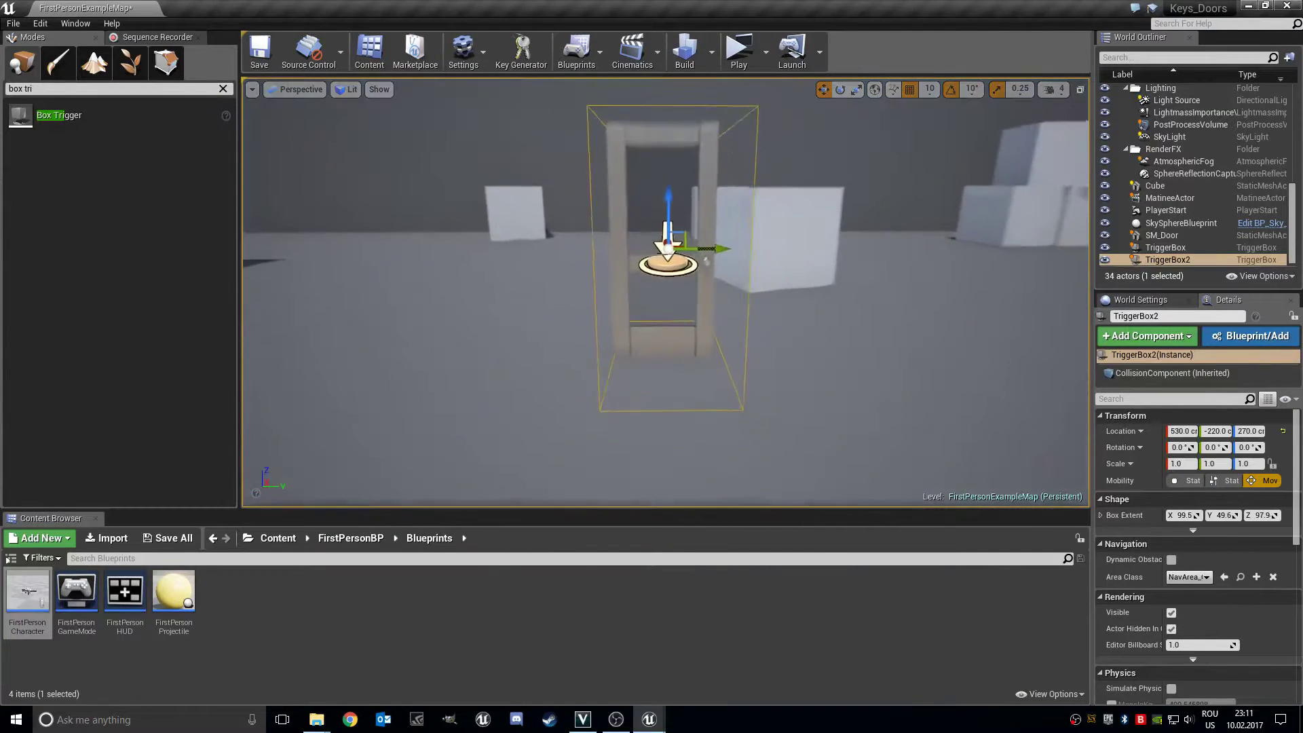
click(222, 89)
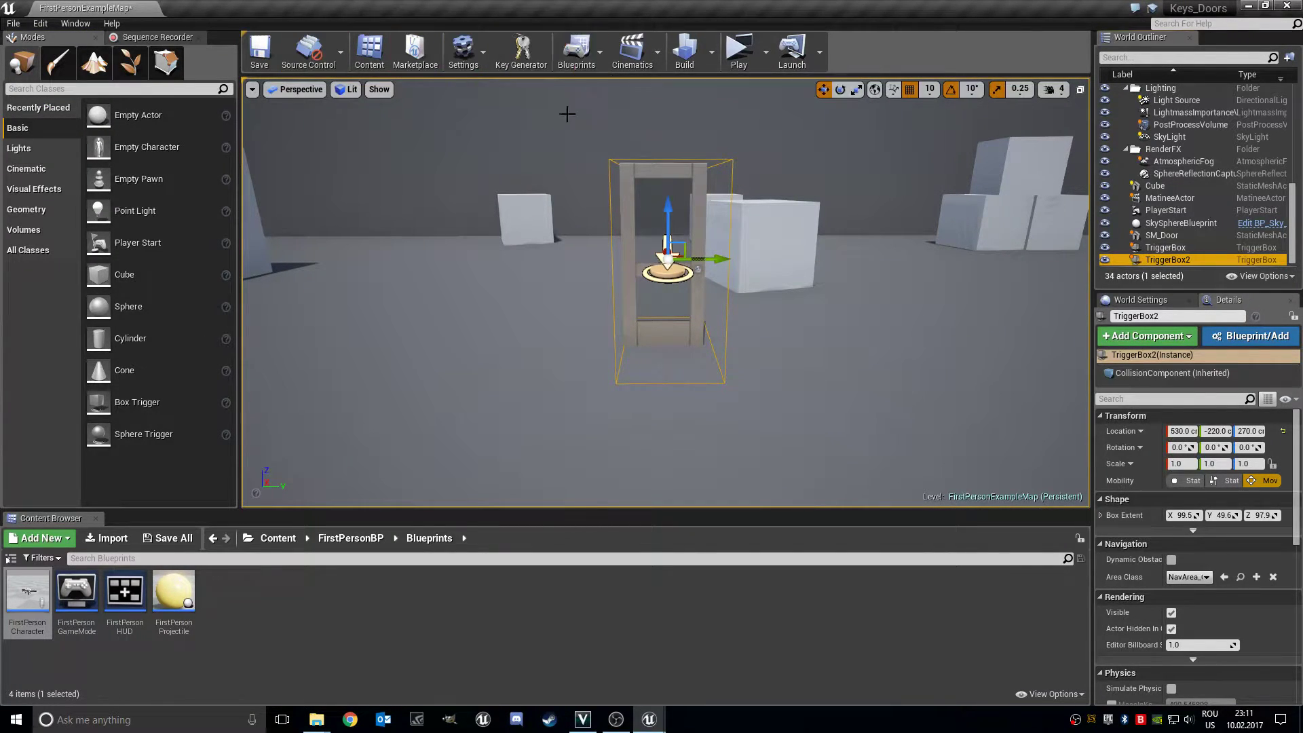
Open the Level Blueprint and find empty graph space.
click(562, 64)
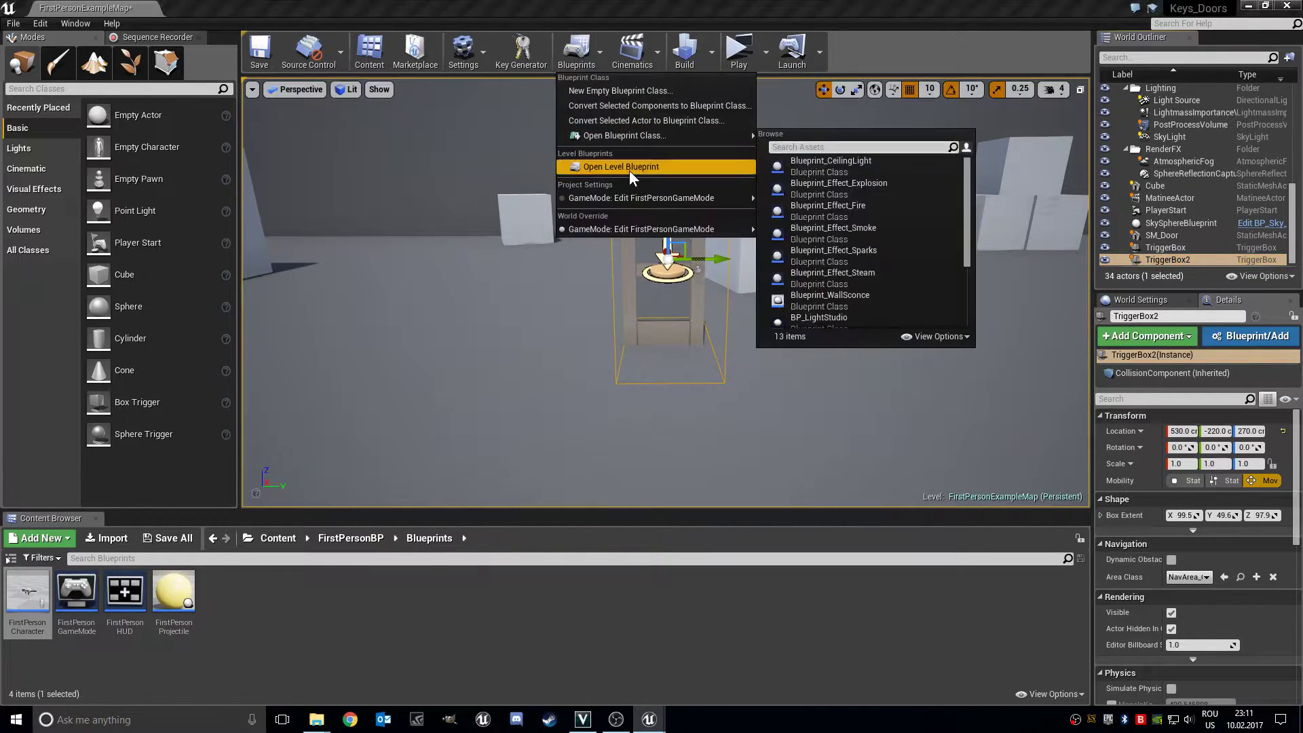
click(629, 170)
mouse_move(478, 348)
right_down()
mouse_move(588, 396)
mouse_move(723, 303)
right_up()
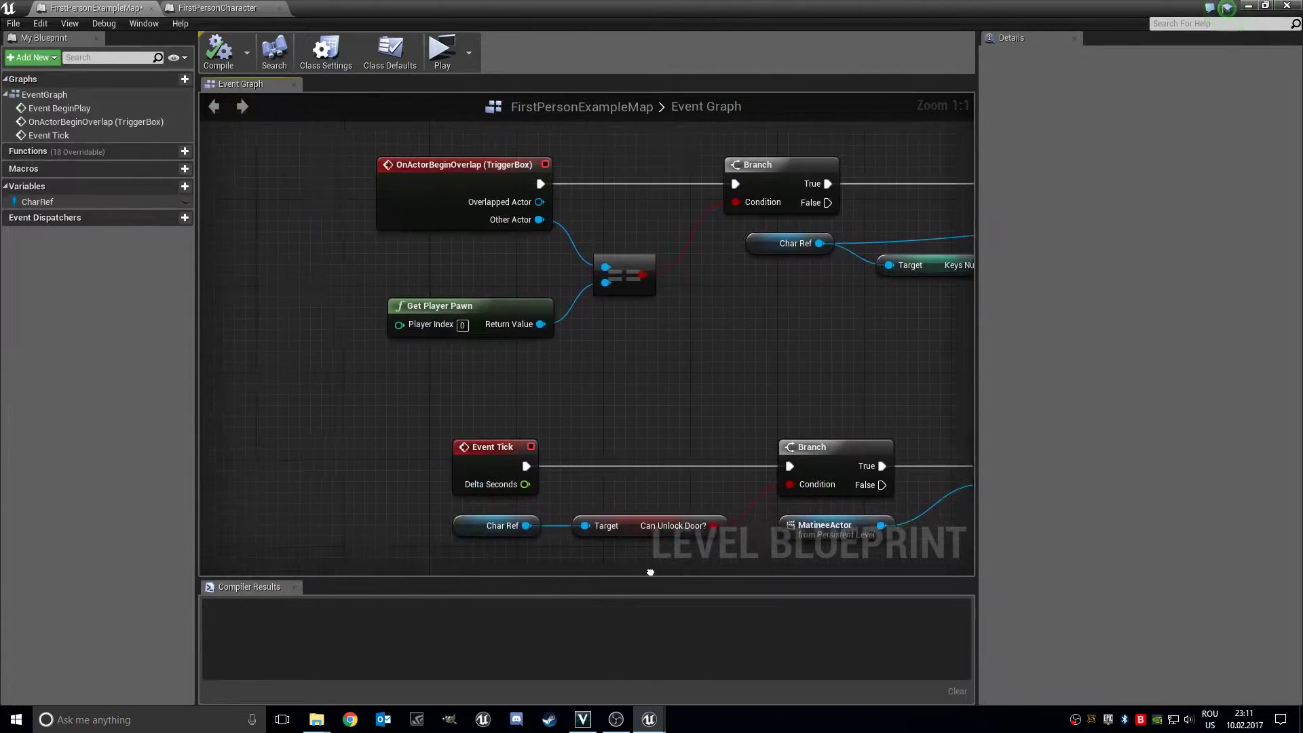
right_drag(408, 457, 521, 341)
Add an OnActorBeginOverlap (TriggerBox2) event to the graph.
right_click(430, 336)
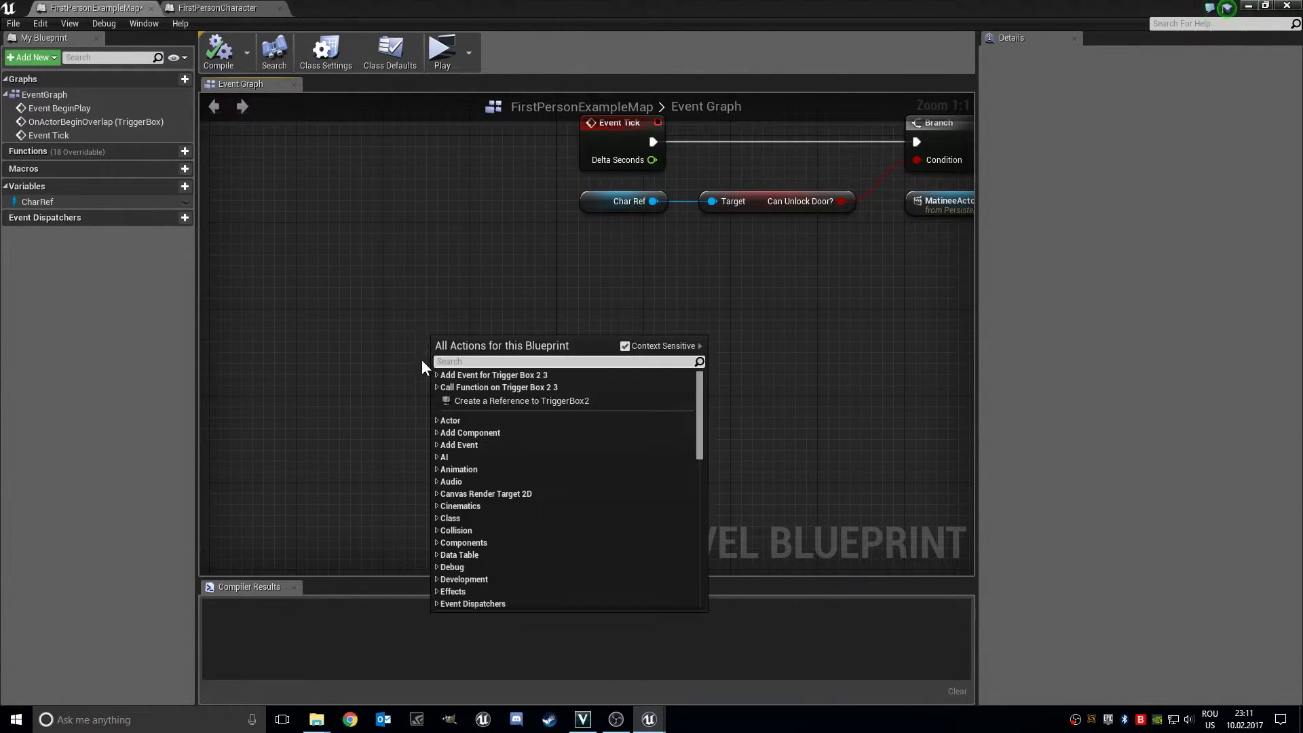
click(437, 374)
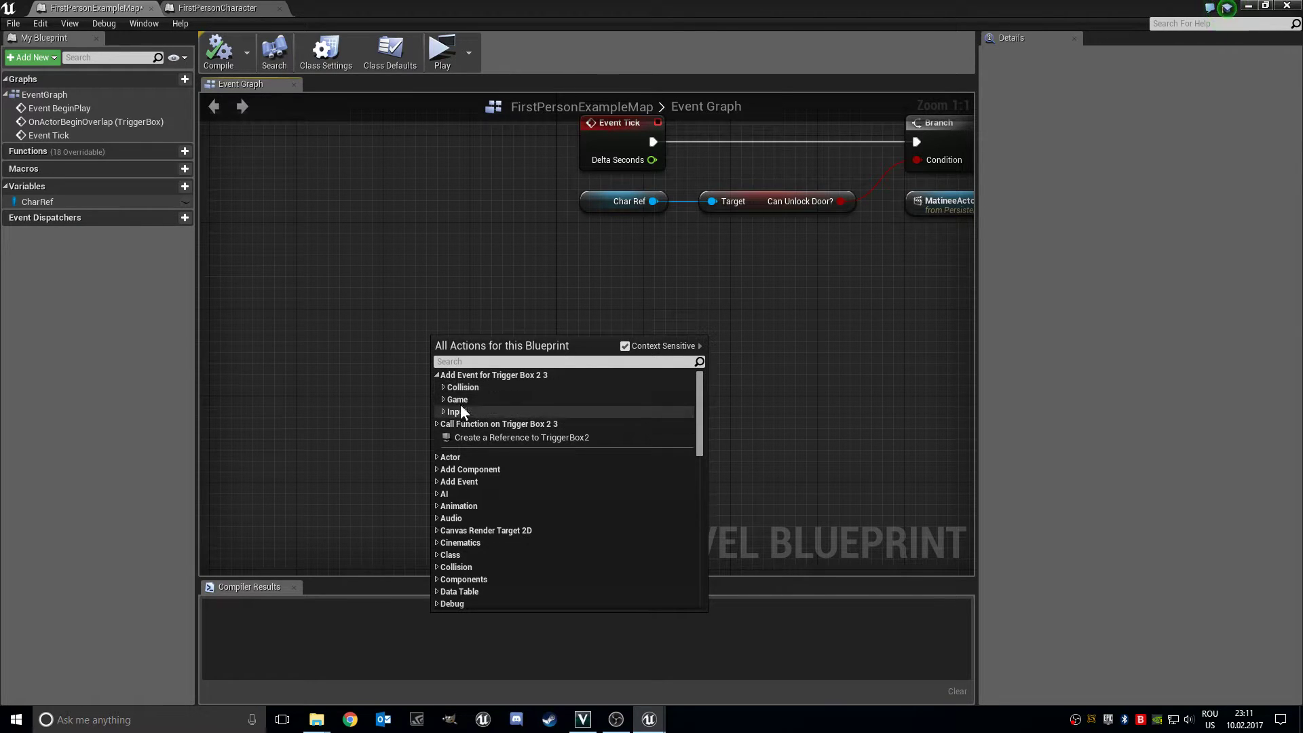
click(443, 387)
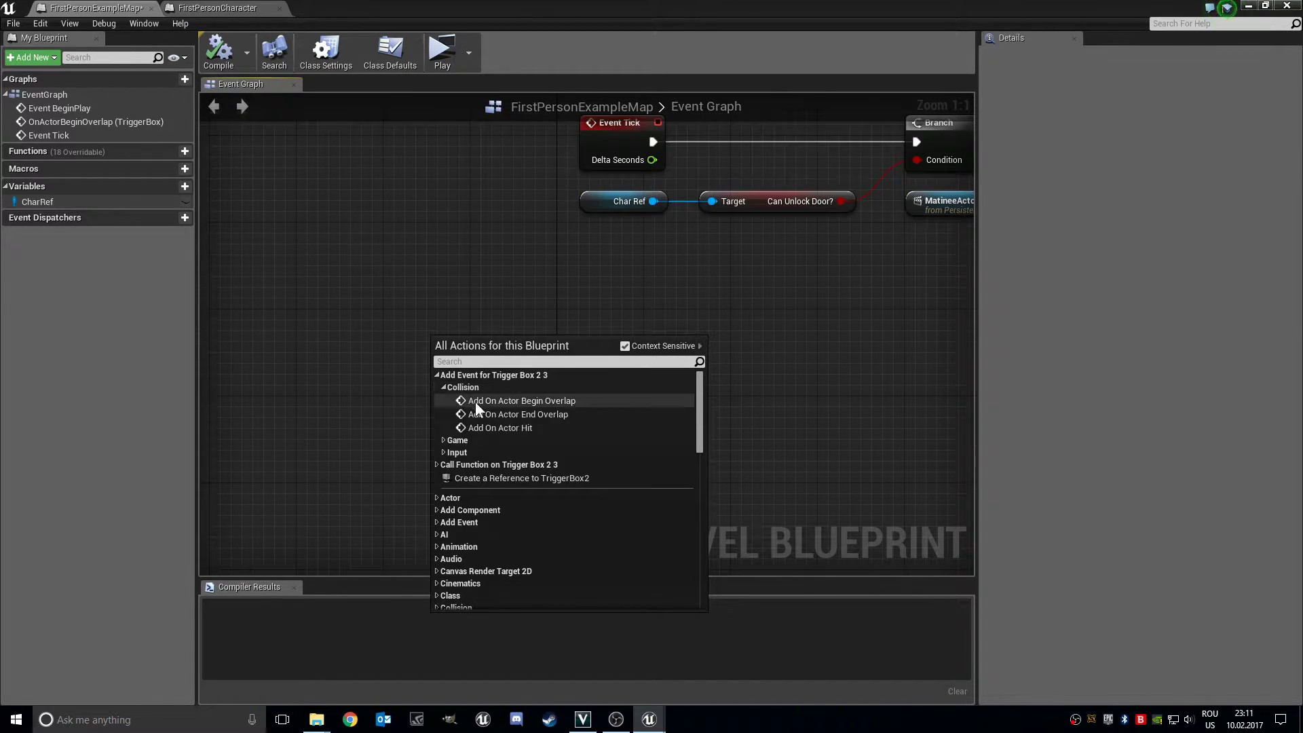
click(539, 402)
scroll(510, 422, down, 2)
scroll(511, 424, up, 2)
drag(477, 387, 489, 410)
Paste the Get Player Pawn == check and Branch, wiring Other Actor and the event into them.
right_drag(702, 406, 417, 434)
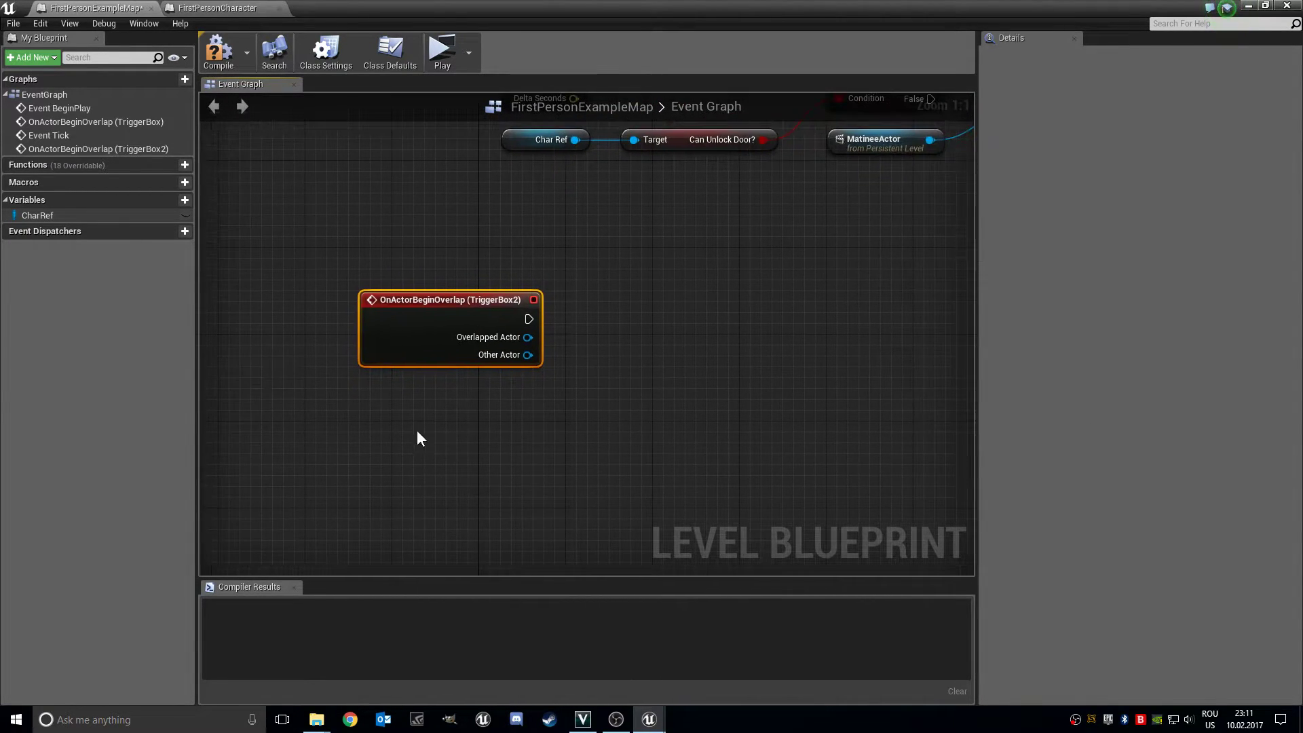
right_drag(503, 414, 494, 467)
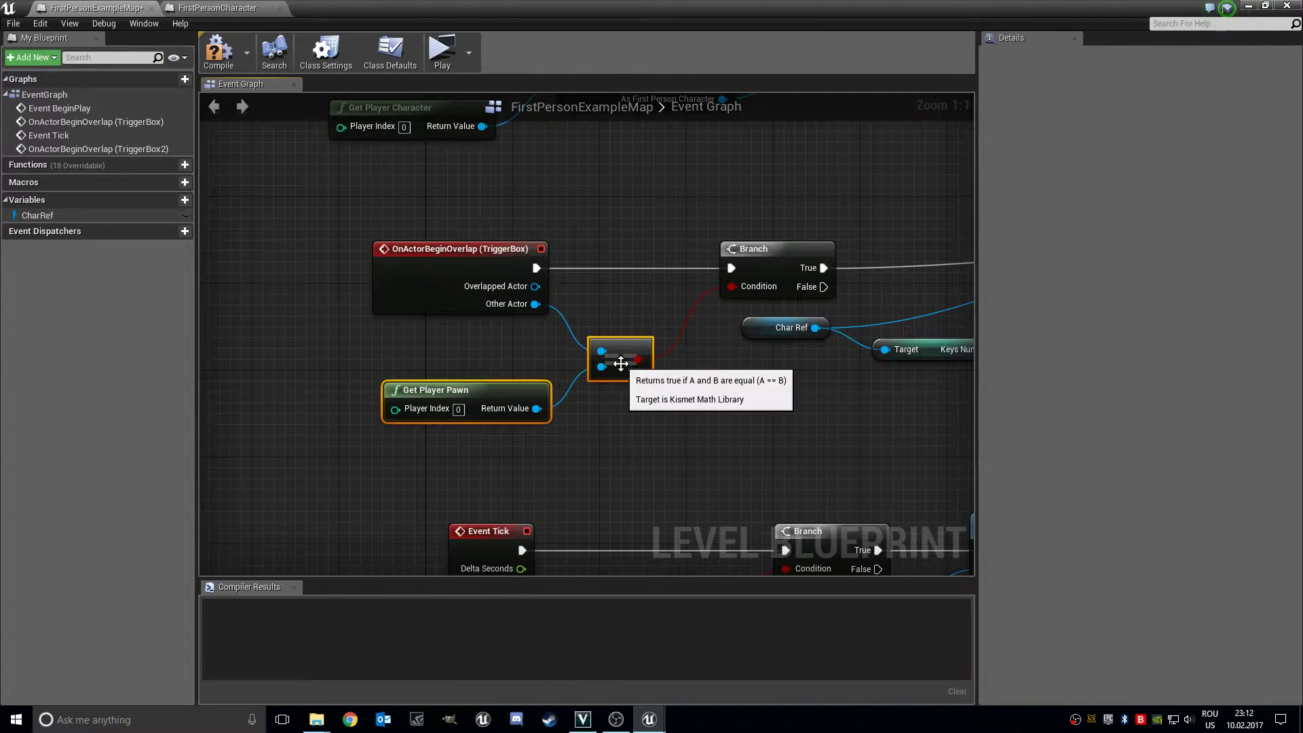
click(614, 363)
right_drag(695, 395, 727, 7)
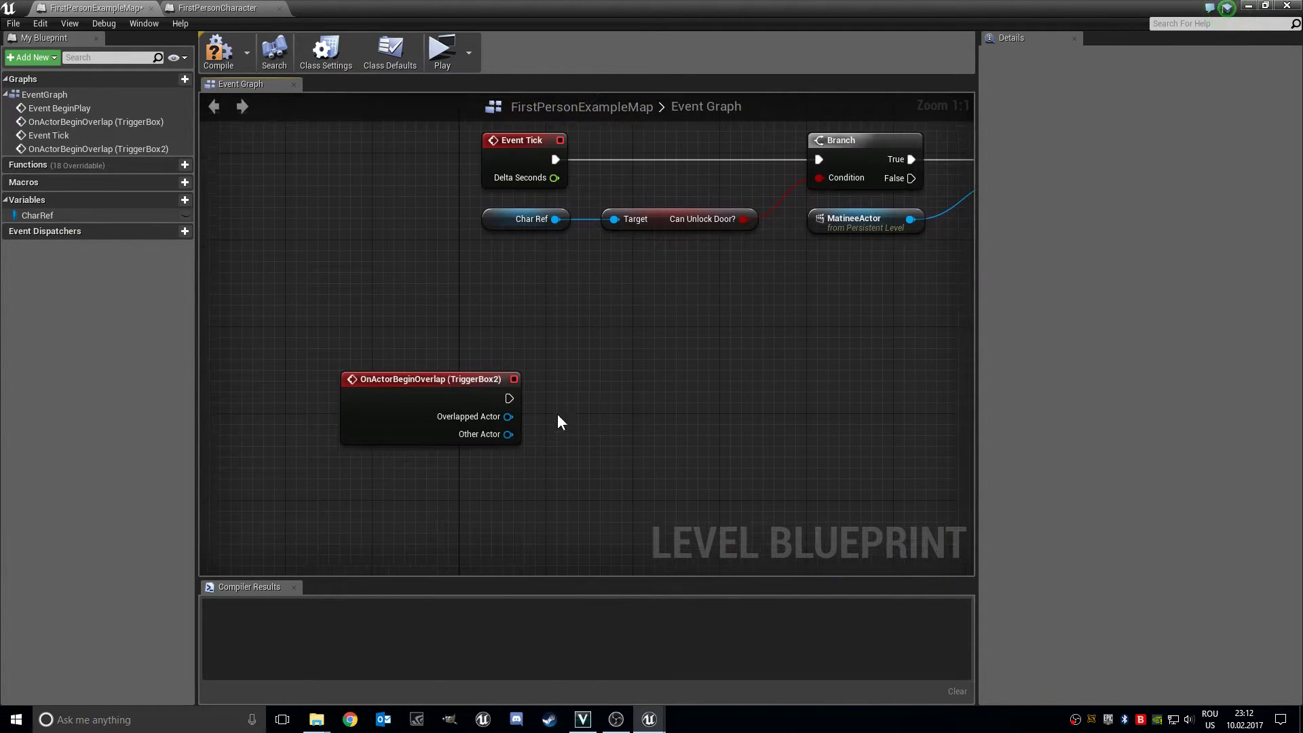
key(ctrl+v)
right_drag(574, 433, 588, 316)
drag(564, 310, 689, 337)
drag(834, 245, 813, 271)
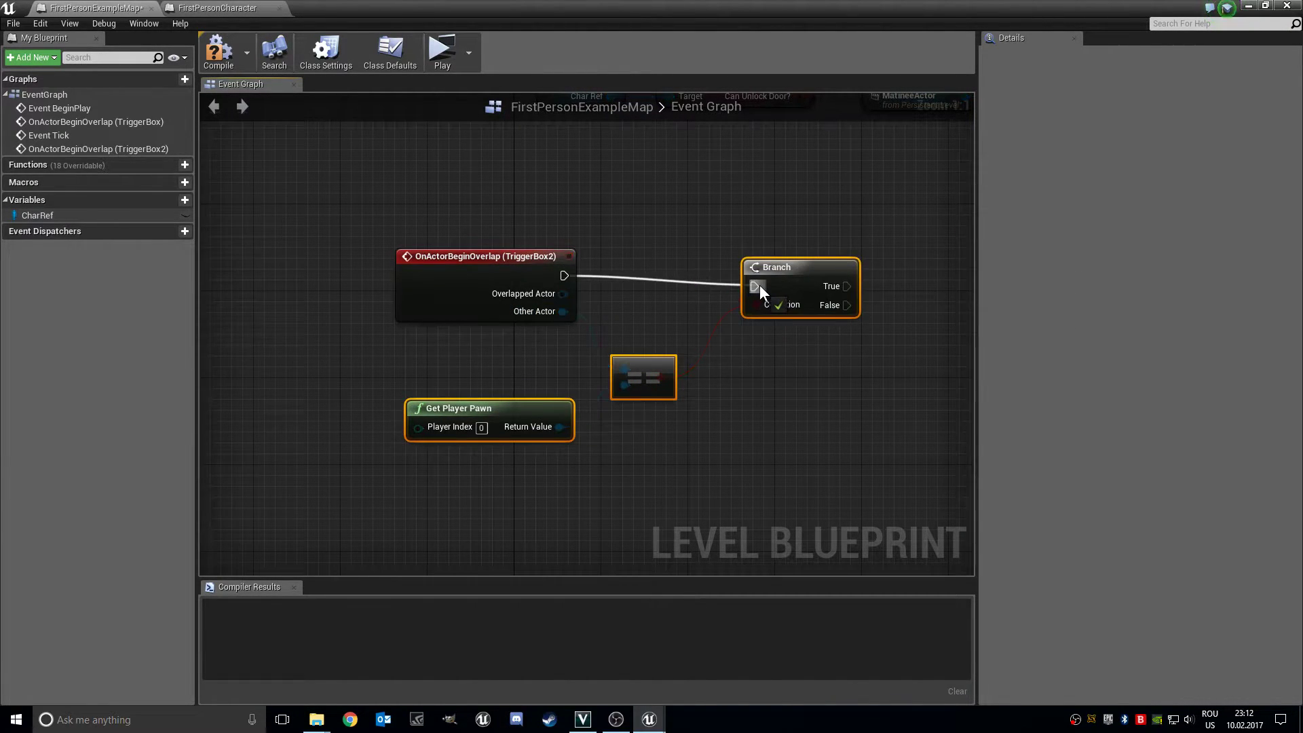
key(q)
click(742, 428)
mouse_move(816, 438)
right_down()
mouse_move(748, 448)
mouse_move(678, 486)
right_up()
Begin adding another TriggerBox2 event from the node list.
right_click(683, 198)
key(Escape)
right_drag(535, 372, 736, 165)
right_click(521, 347)
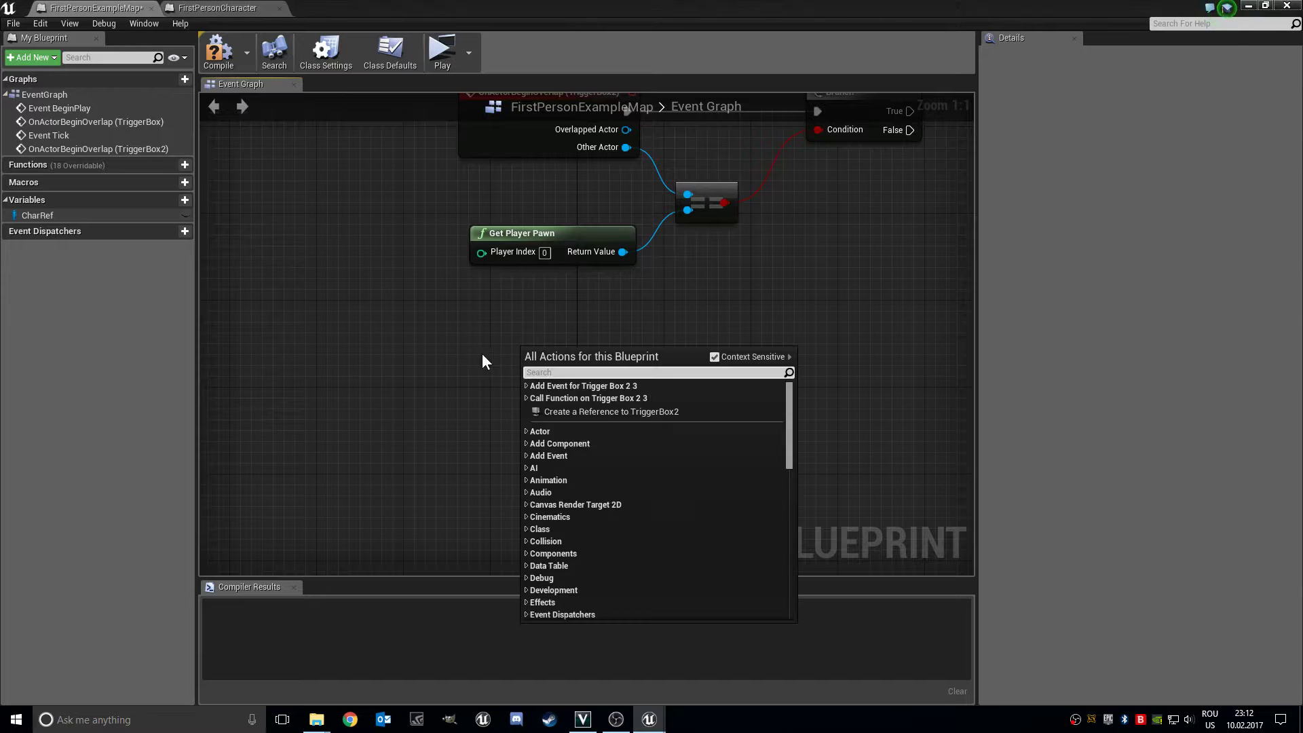
click(526, 383)
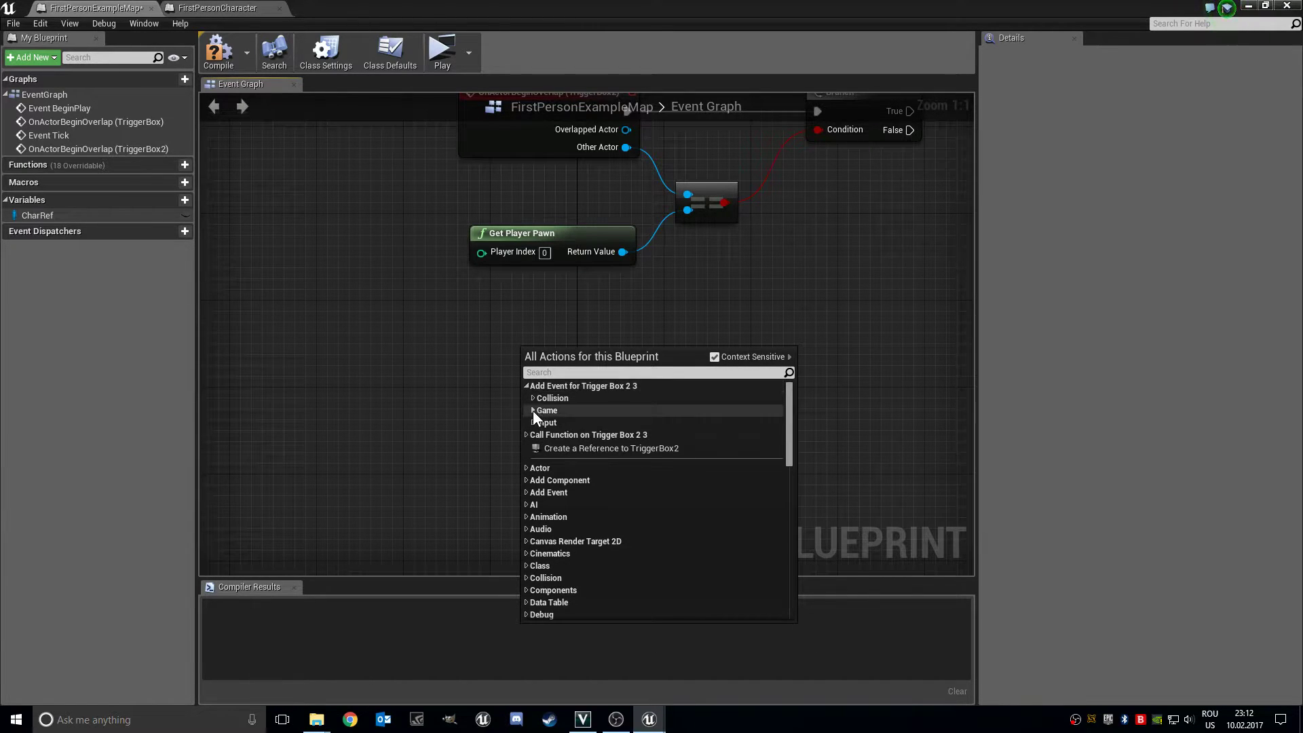
Add an OnActorEndOverlap (TriggerBox2) event and copy the pawn-check and Branch nodes.
click(536, 399)
click(584, 425)
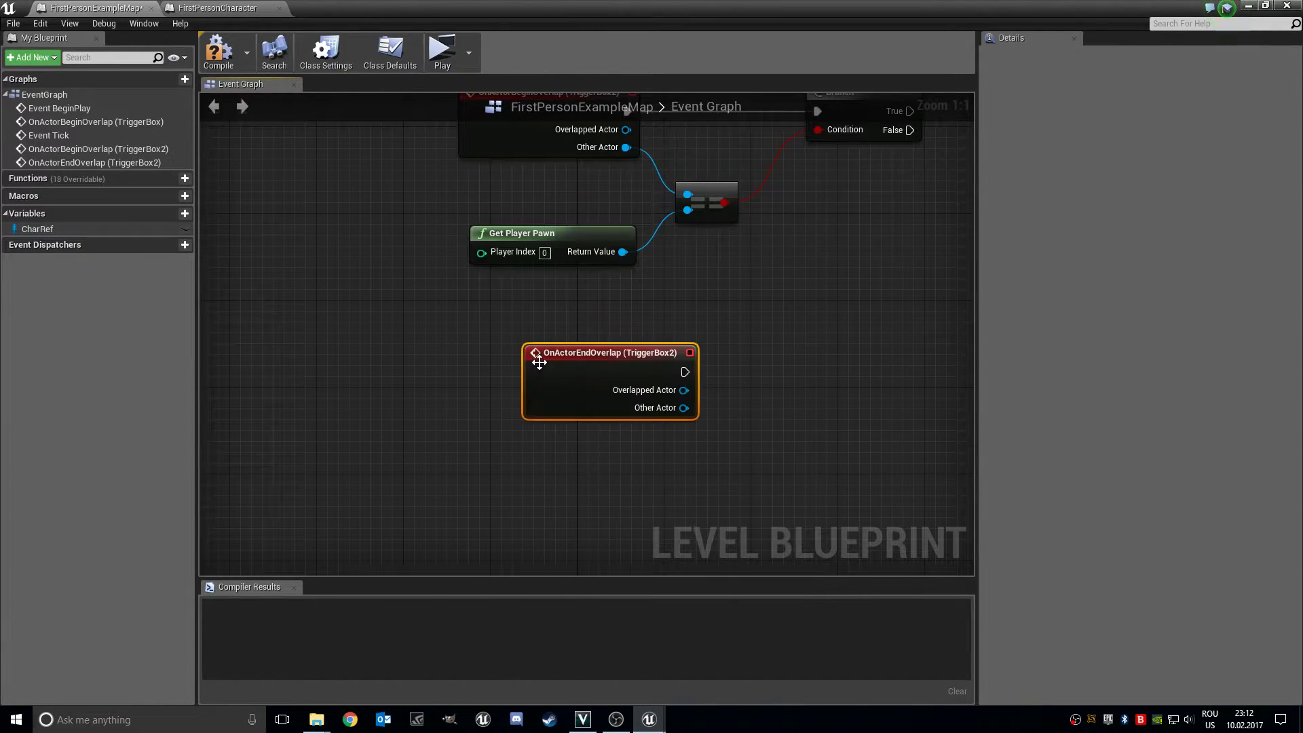
drag(537, 360, 466, 401)
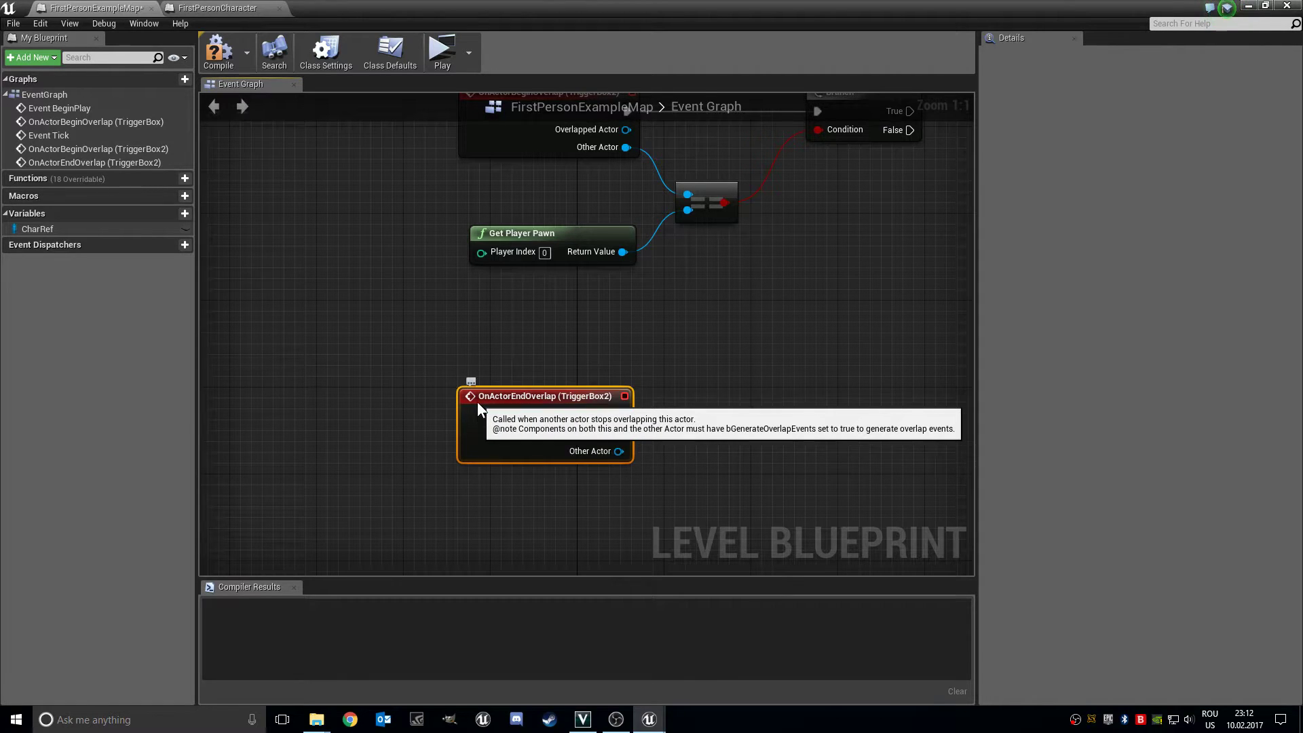
drag(623, 287, 711, 219)
ctrl+click(800, 222)
key(ctrl+c)
Paste and wire the pawn check and Branch to the end-overlap event, then drag in CharRef.
right_drag(724, 418, 740, 209)
key(ctrl+v)
drag(798, 327, 722, 349)
drag(570, 362, 586, 432)
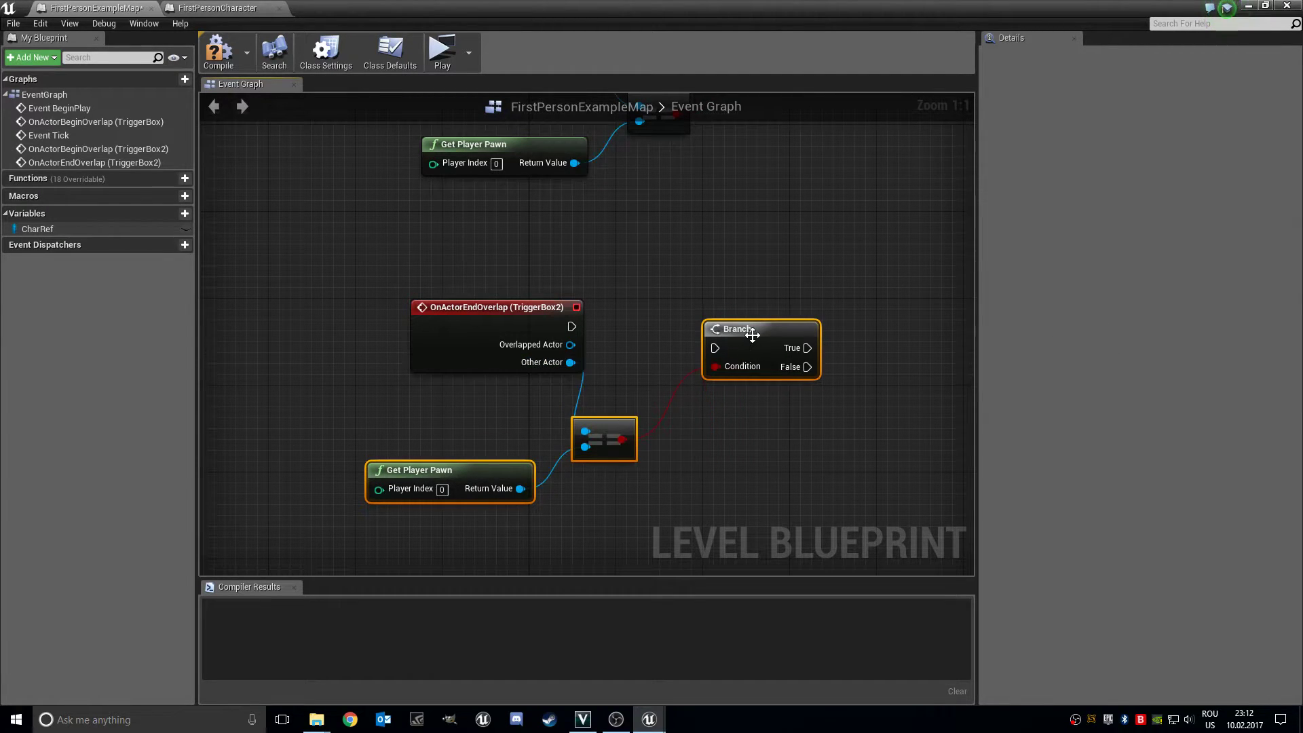
drag(752, 335, 797, 327)
mouse_move(571, 327)
mouse_down()
mouse_move(801, 333)
mouse_move(759, 337)
mouse_move(800, 324)
mouse_up()
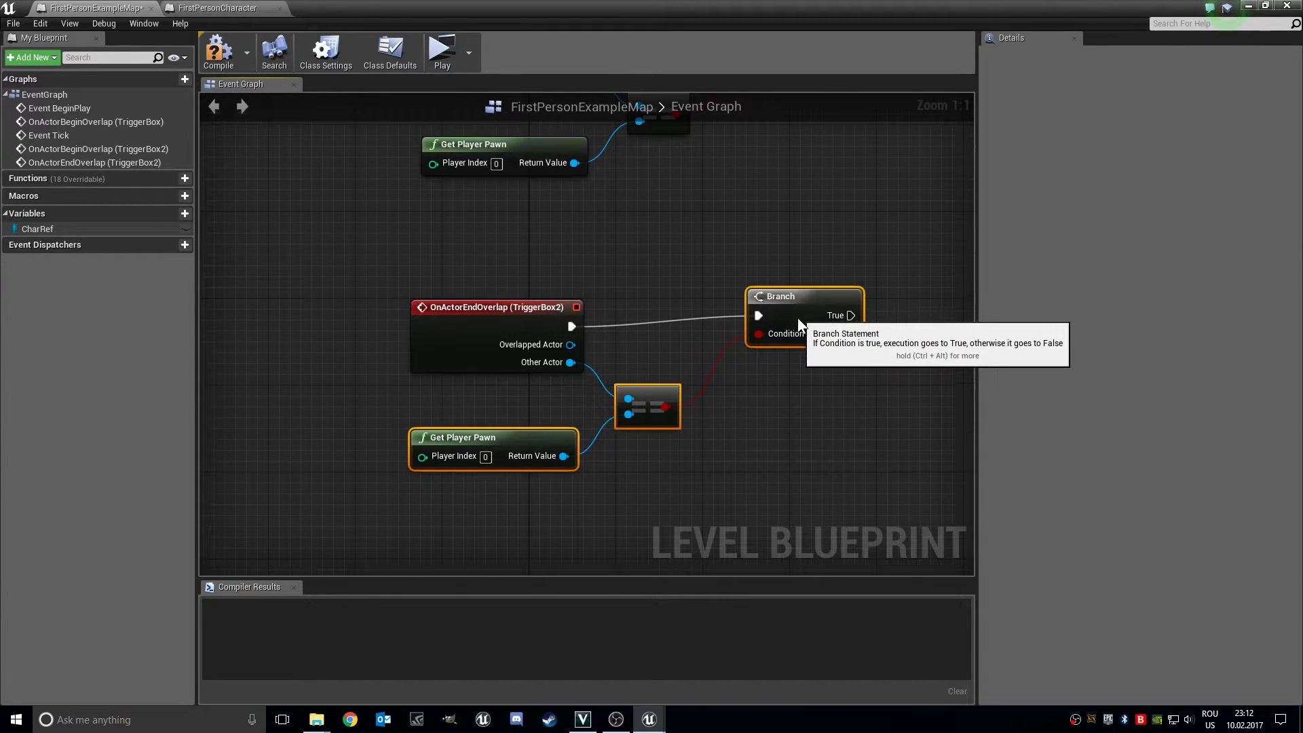
click(793, 387)
right_drag(846, 448, 667, 641)
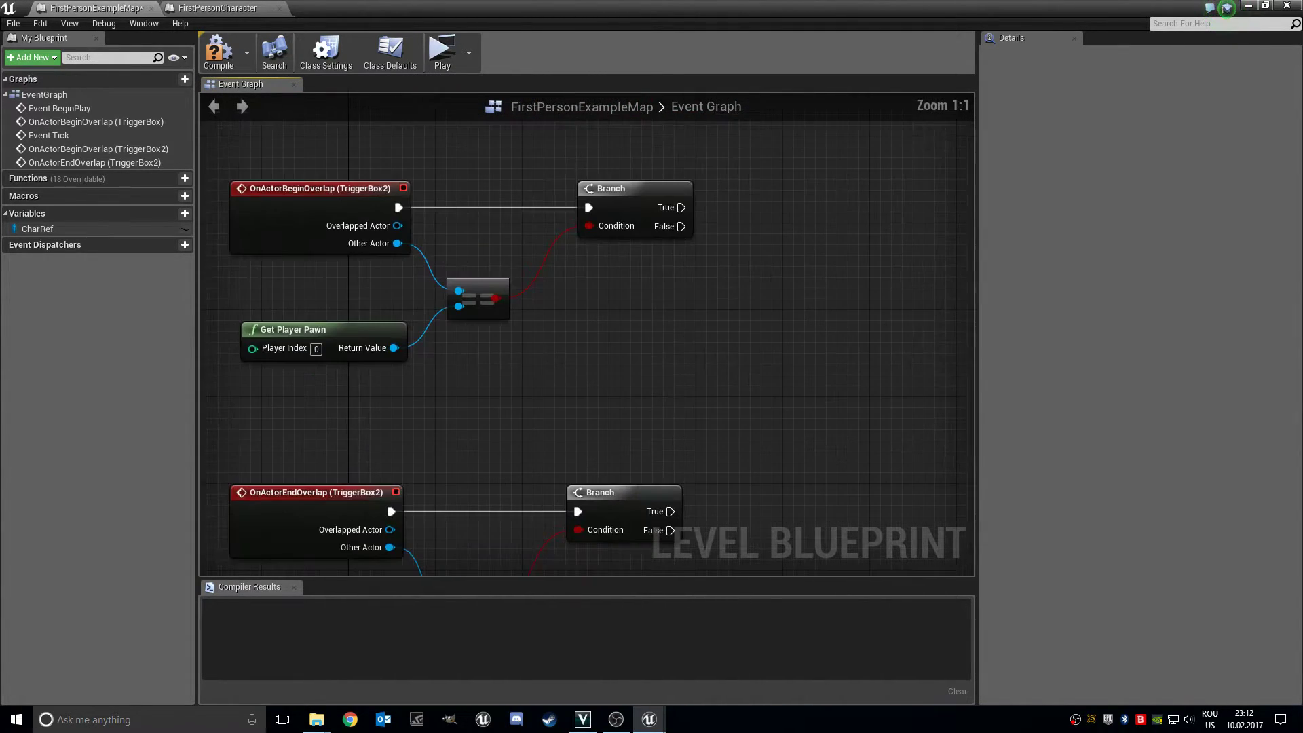
mouse_move(47, 230)
mouse_down()
mouse_move(619, 360)
mouse_move(582, 352)
mouse_move(596, 362)
mouse_move(731, 358)
mouse_move(815, 302)
mouse_move(822, 228)
mouse_up()
Add a Char Ref getter and a SET Is in Front Of the Door? (checked) after the begin-overlap Branch.
click(588, 363)
text(set )
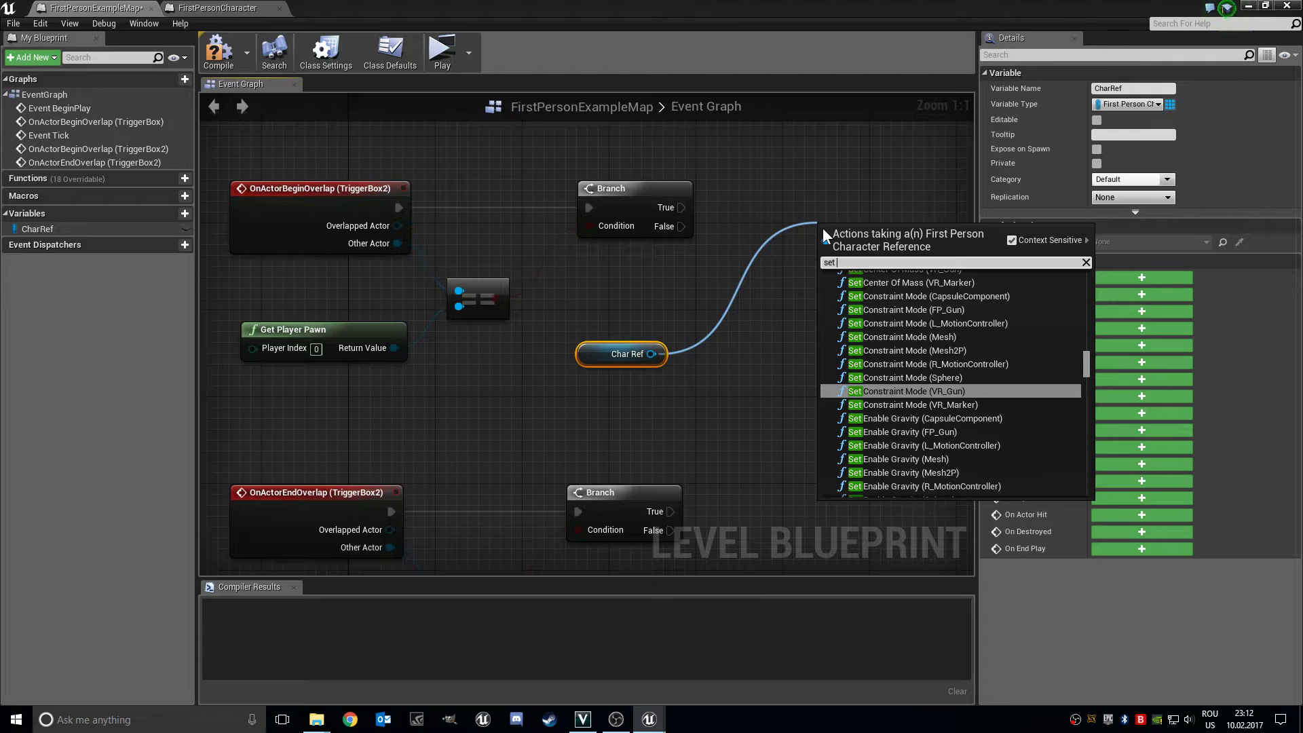
text(iss)
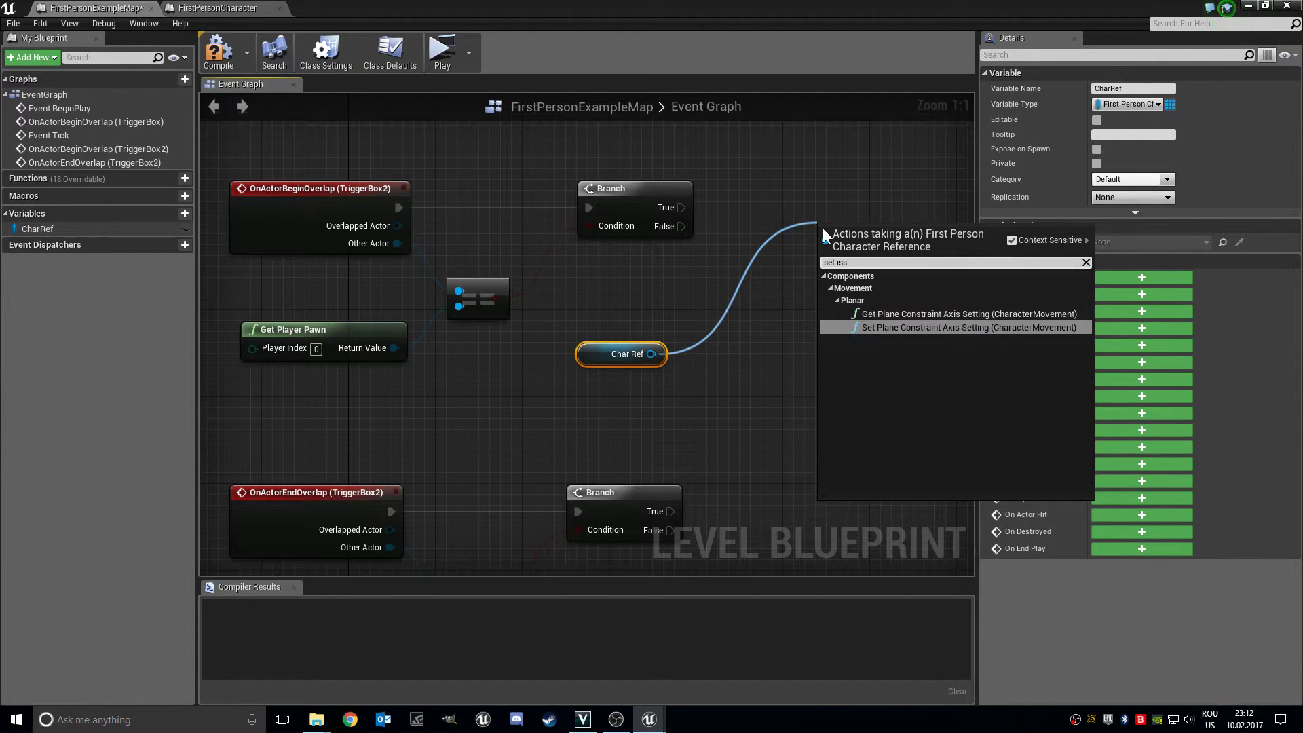
key(BackSpace)
text(in)
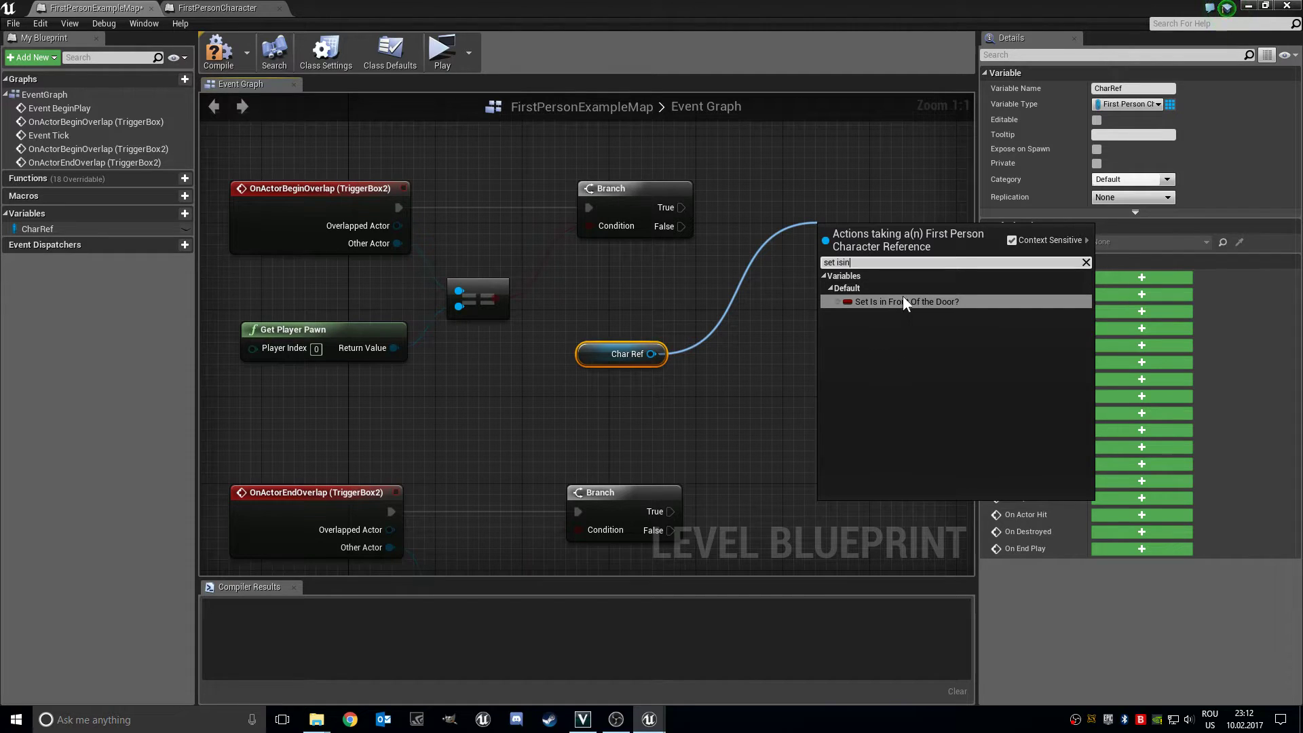
click(937, 302)
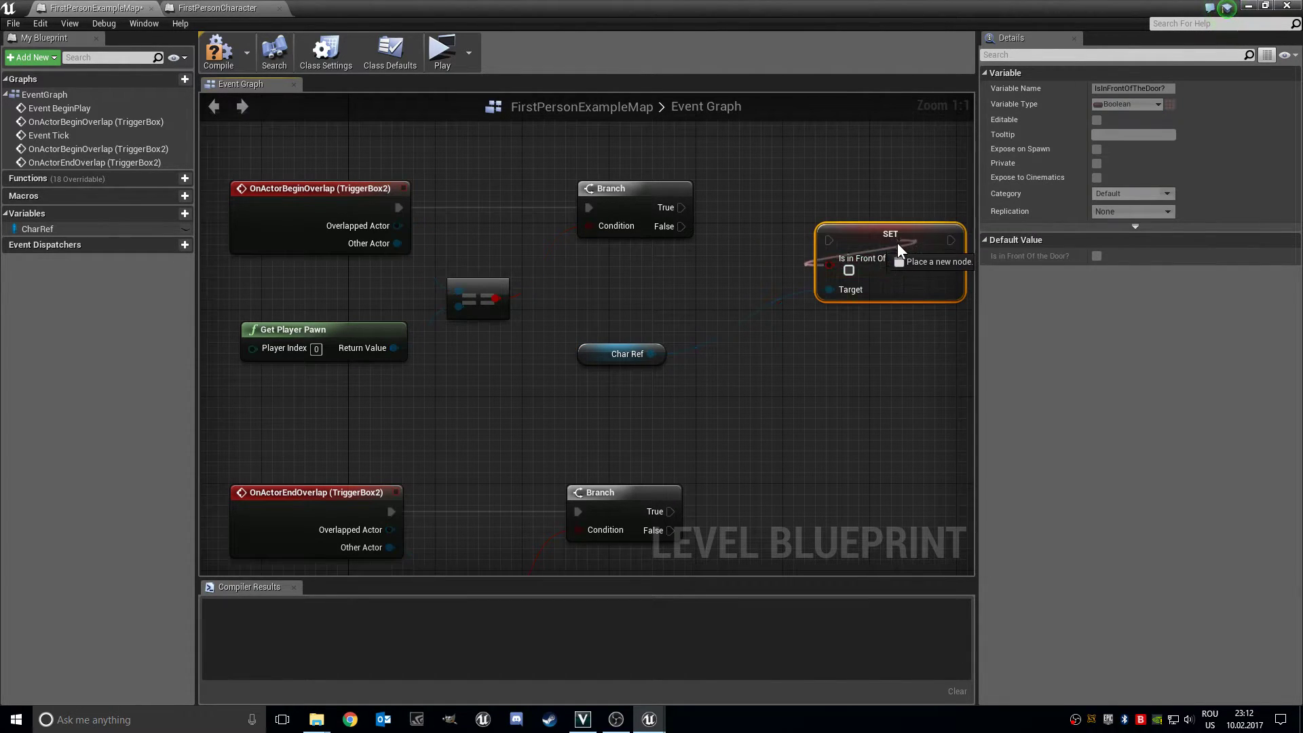
mouse_move(681, 207)
mouse_down()
mouse_move(831, 240)
mouse_move(890, 205)
mouse_up()
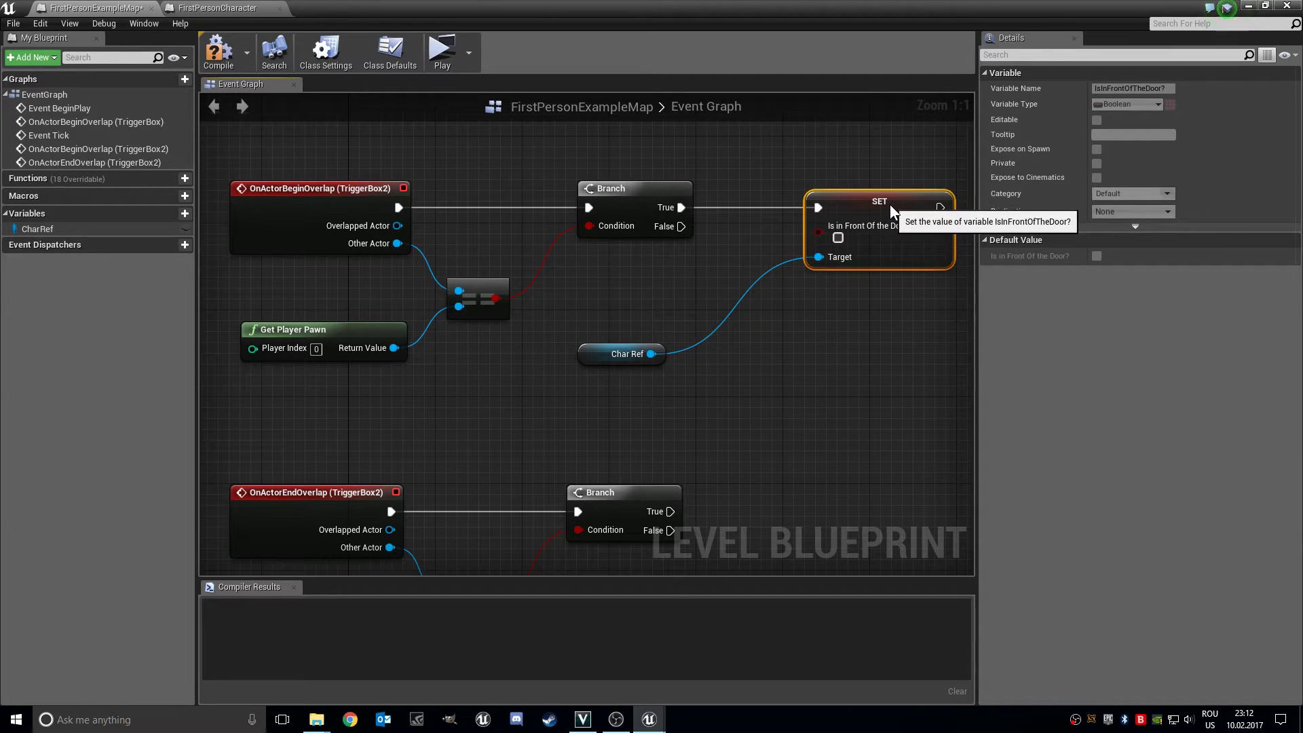
click(839, 238)
right_drag(840, 243, 619, 267)
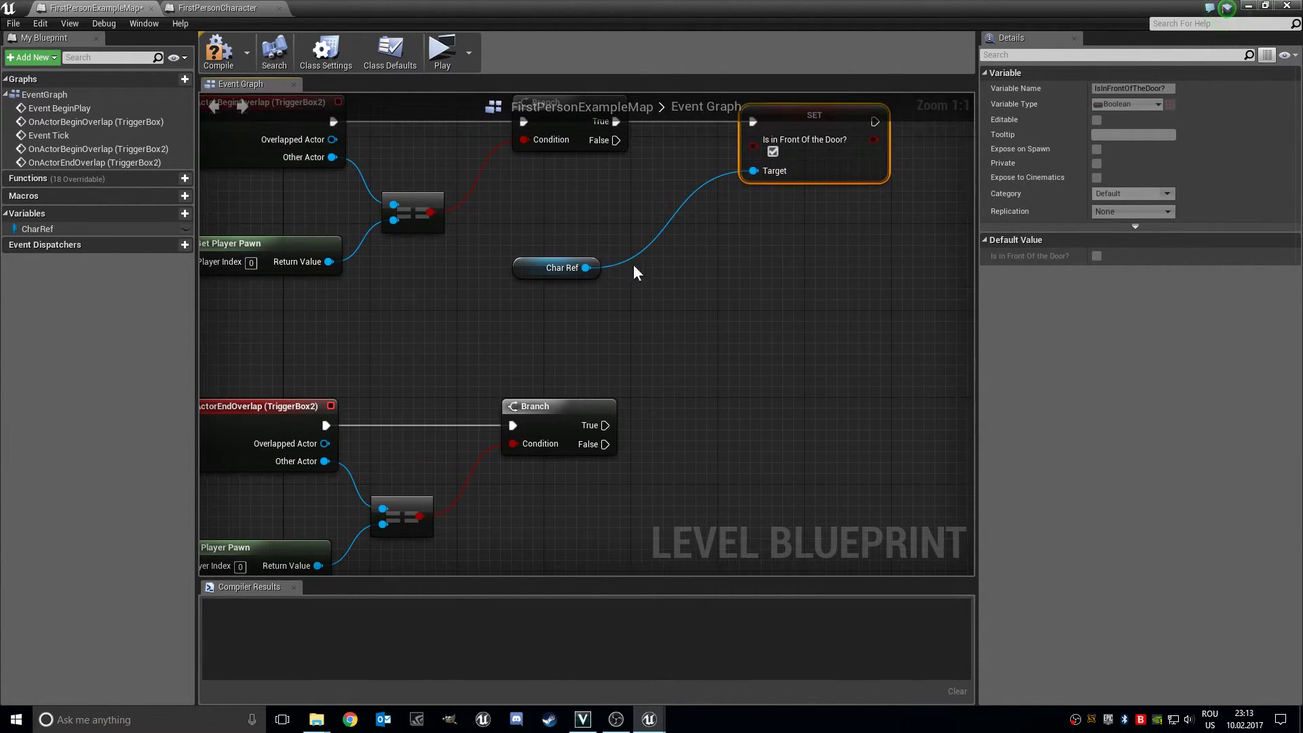
Add a second SET Is in Front Of the Door? (unchecked) after the end-overlap Branch.
drag(586, 268, 767, 385)
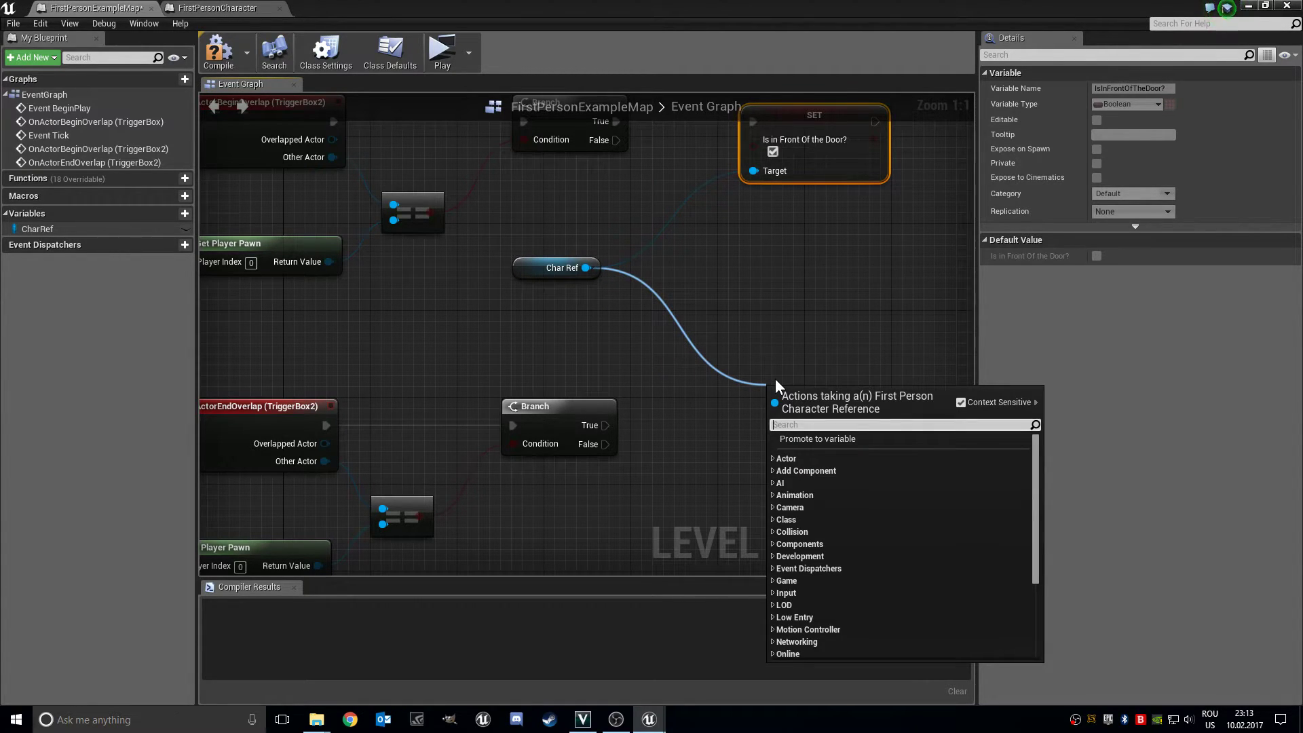
text(set i)
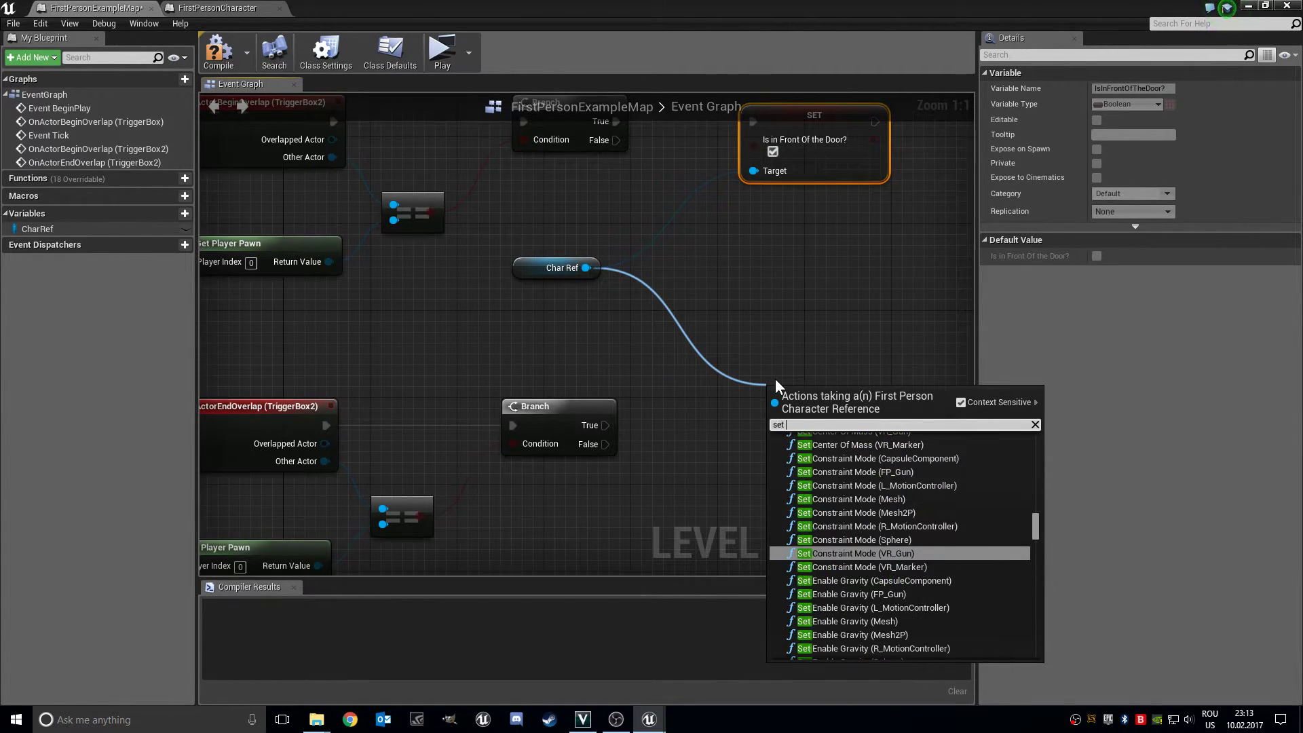
key(BackSpace)
text(is in front)
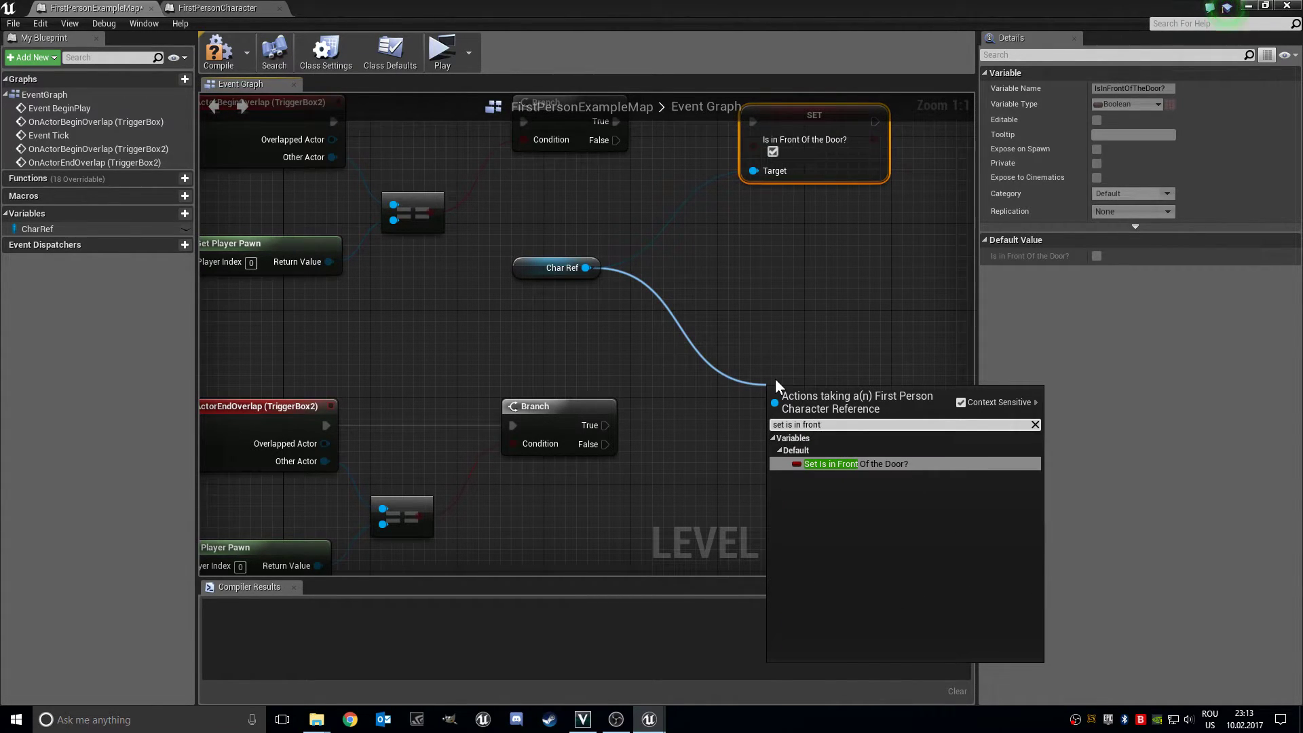
key(Return)
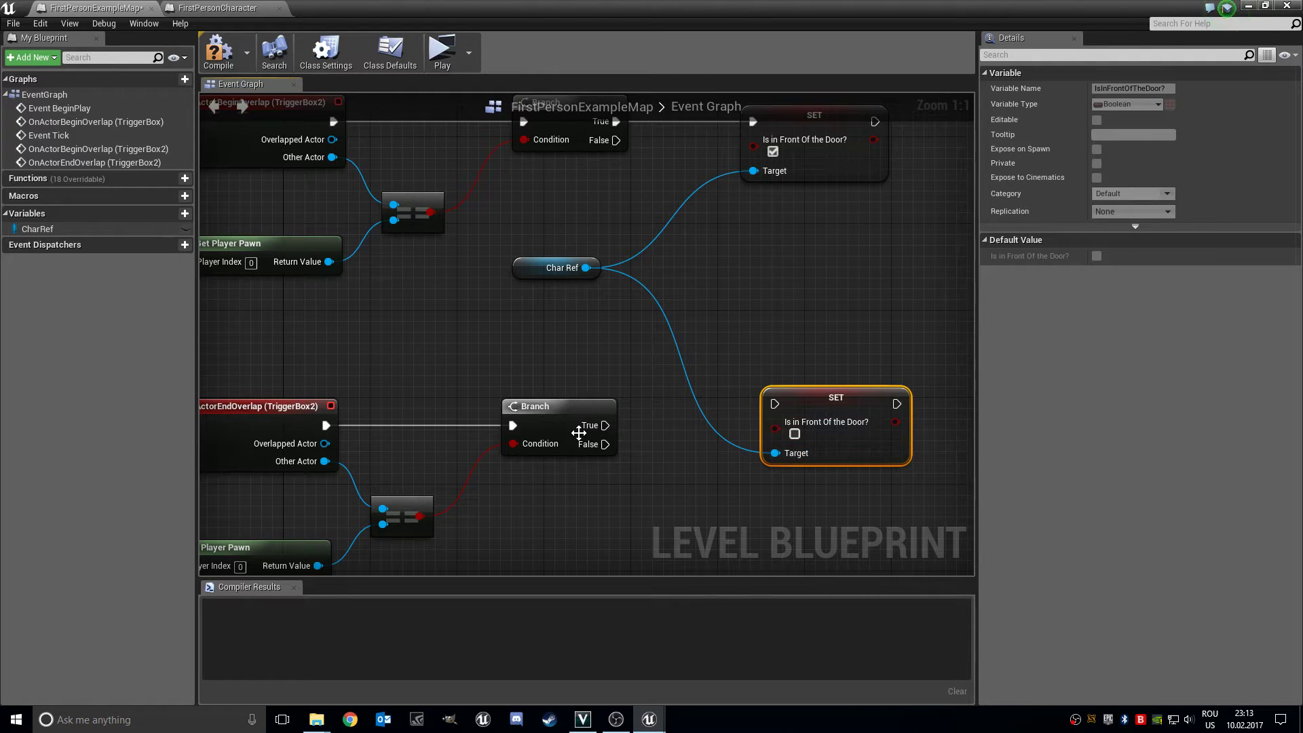
mouse_move(605, 425)
mouse_down()
mouse_move(775, 404)
mouse_move(815, 417)
mouse_up()
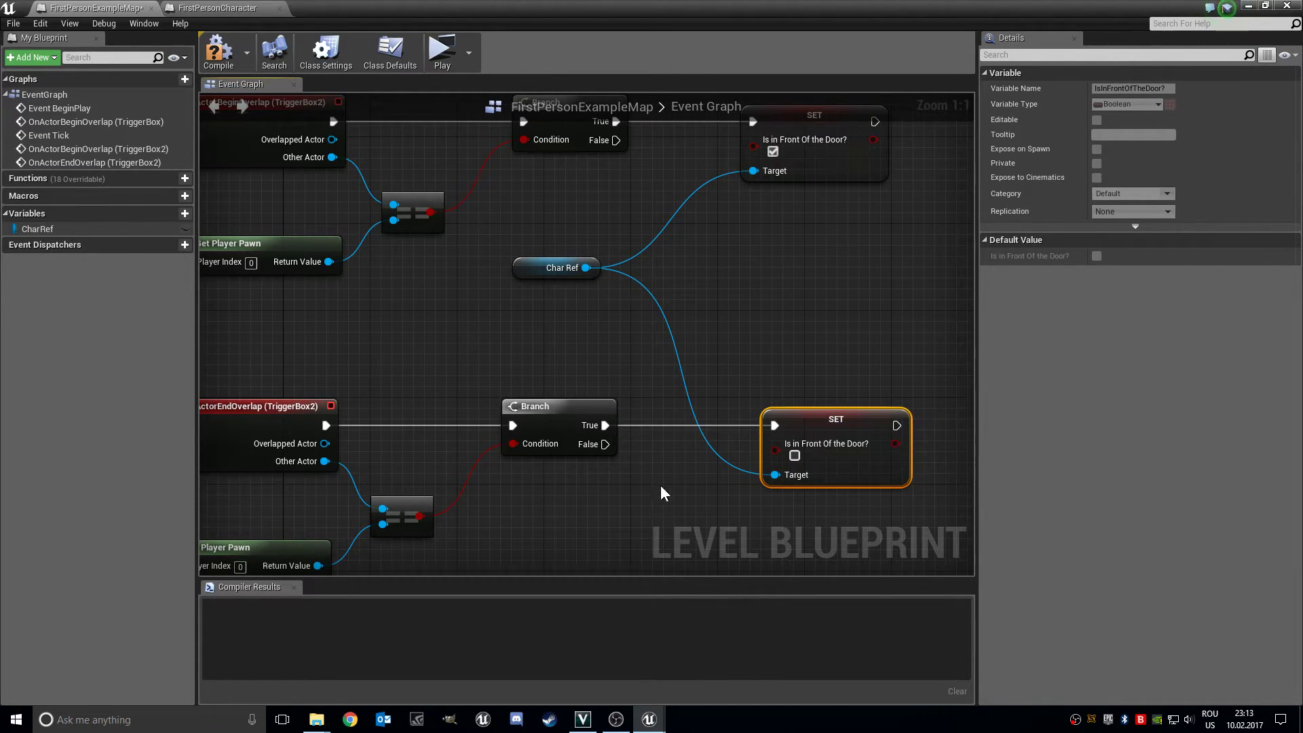
drag(836, 410, 815, 410)
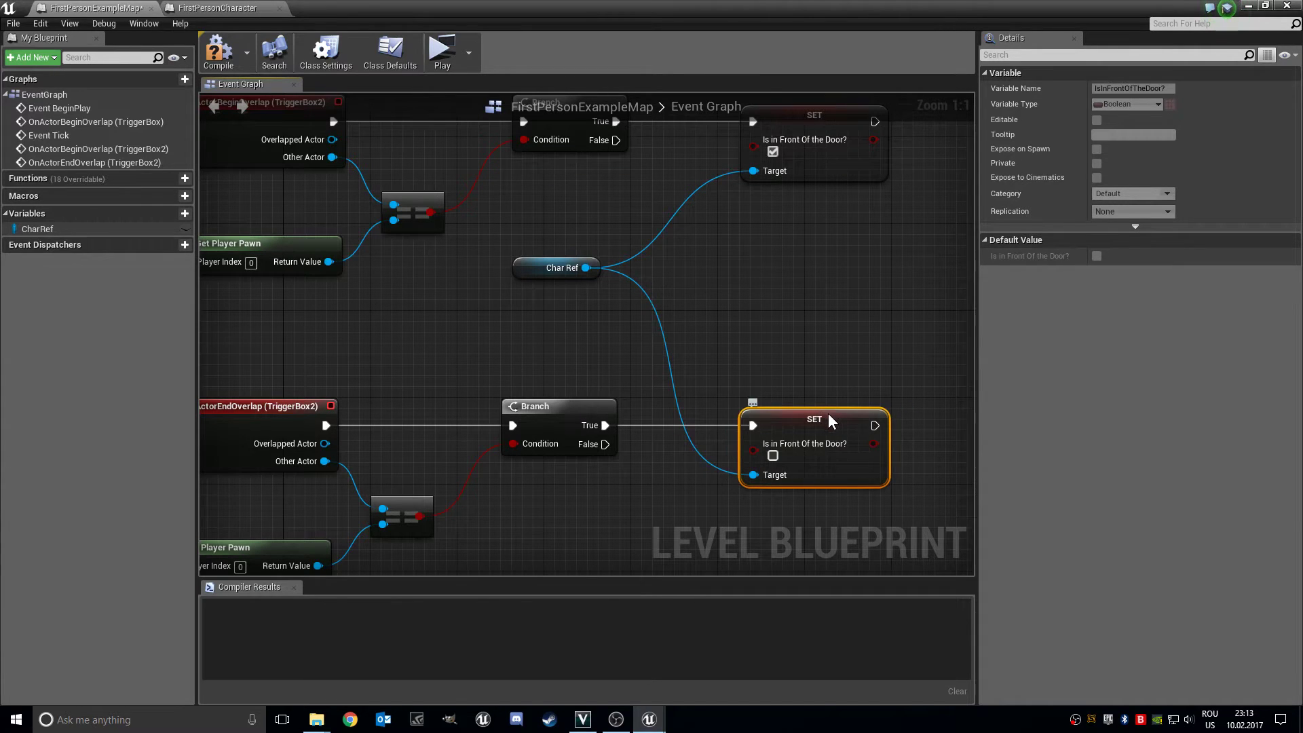
click(641, 520)
Compile the level Blueprint and bring the Event Tick chain into view.
scroll(641, 521, down, 3)
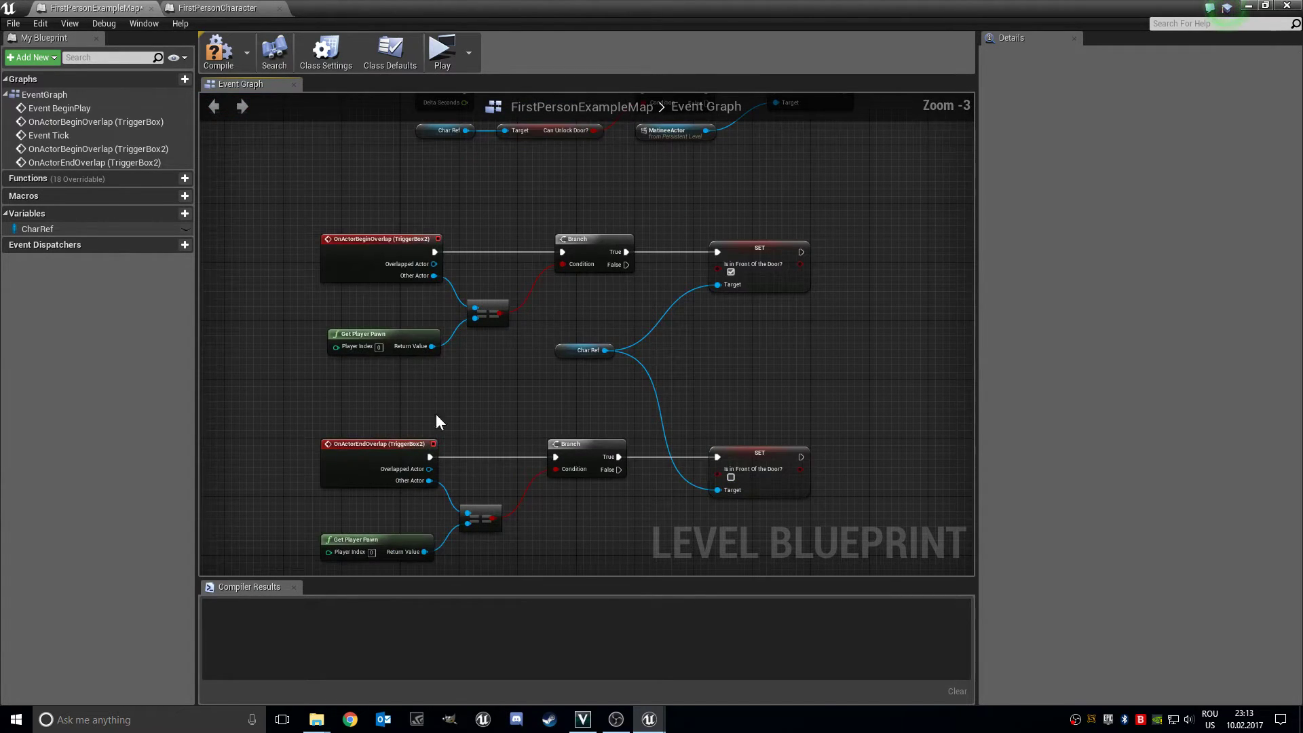
click(224, 53)
mouse_move(382, 179)
right_down()
mouse_move(543, 360)
mouse_move(547, 483)
mouse_move(387, 457)
right_up()
scroll(543, 360, up, 2)
scroll(414, 449, up, 1)
scroll(690, 320, down, 1)
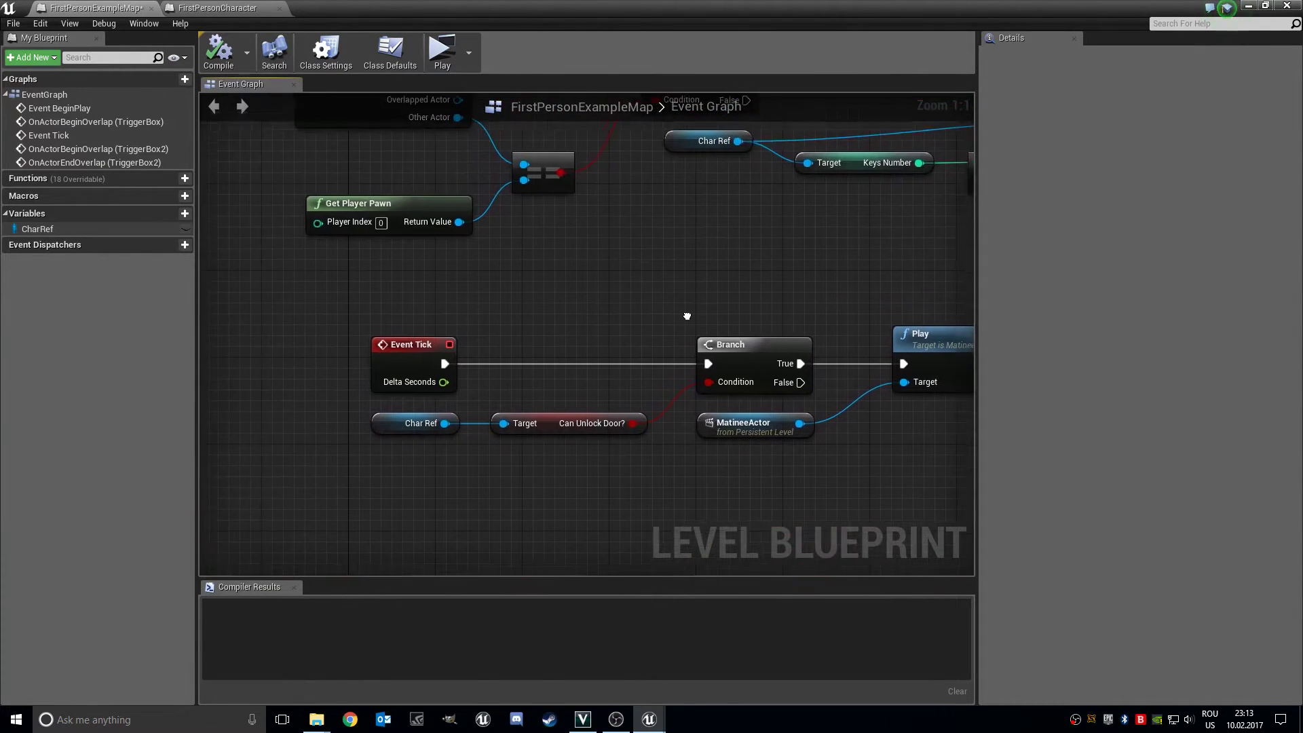
scroll(706, 282, down, 1)
scroll(649, 292, down, 2)
scroll(649, 292, up, 2)
right_drag(611, 288, 460, 311)
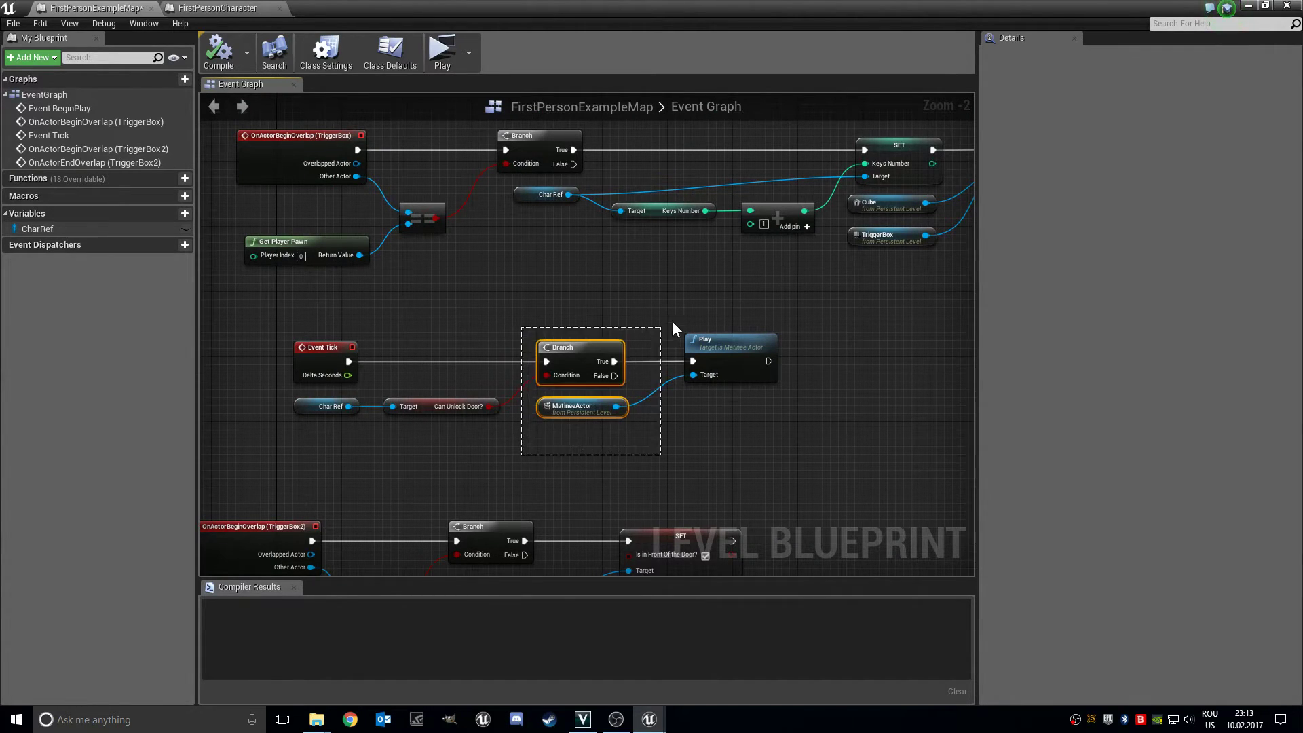
Shift the Branch, MatineeActor and Play nodes right and add an AND Boolean fed by Can Unlock Door?
mouse_move(523, 464)
mouse_down()
mouse_move(699, 325)
mouse_move(844, 358)
mouse_up()
right_drag(843, 352, 751, 399)
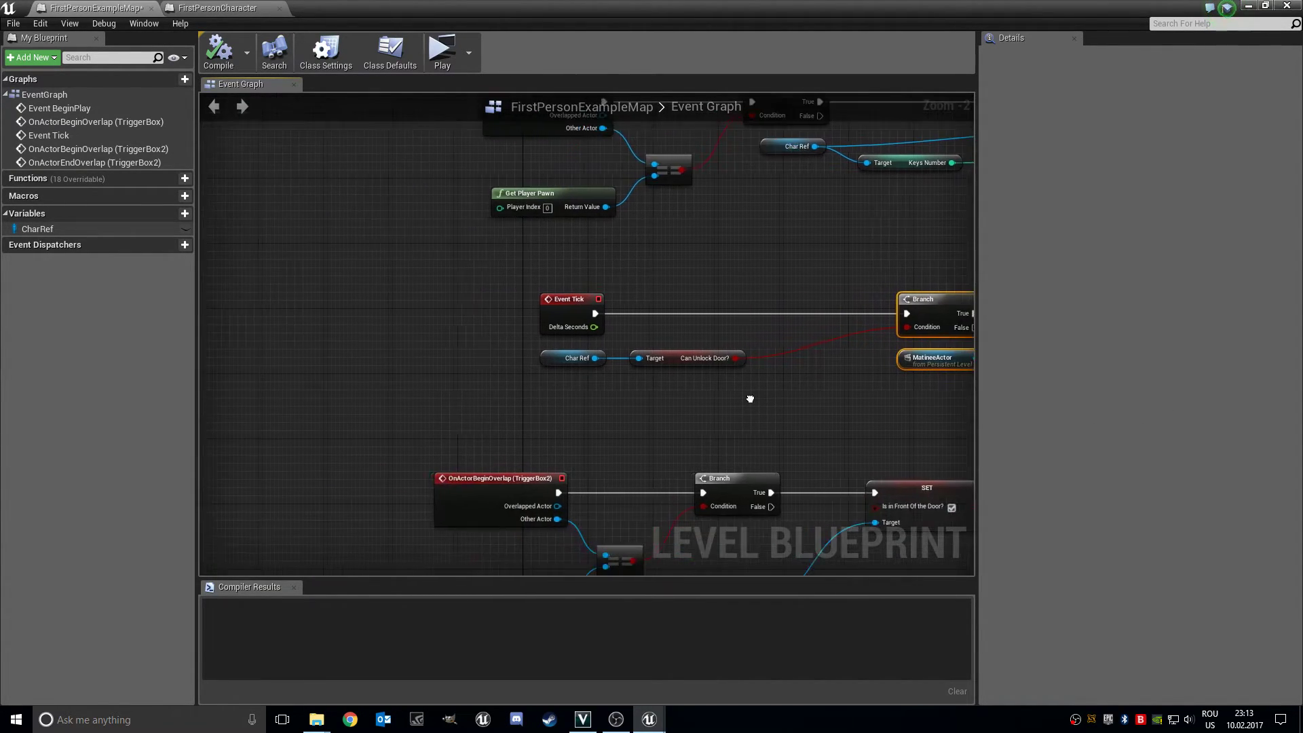
scroll(655, 475, up, 2)
mouse_move(636, 421)
mouse_down()
mouse_move(745, 463)
mouse_move(718, 463)
mouse_up()
text(and)
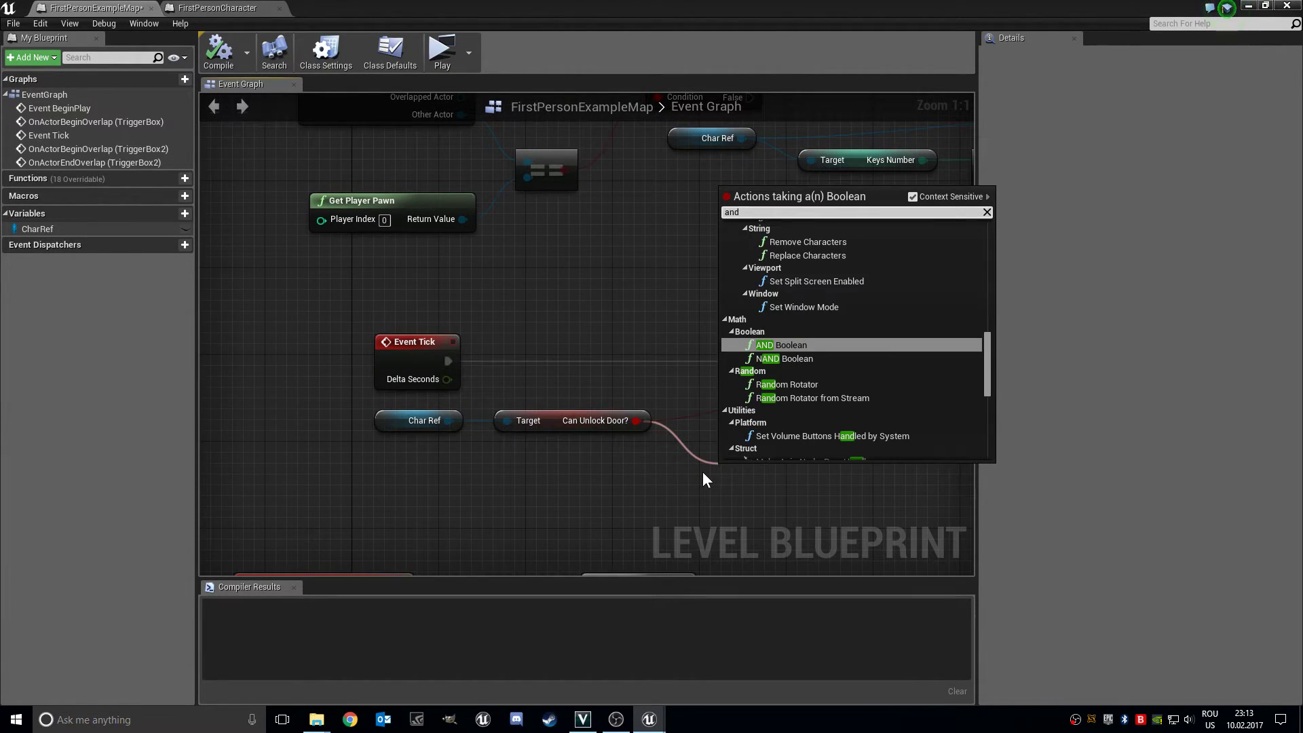
click(788, 346)
right_drag(796, 353, 716, 316)
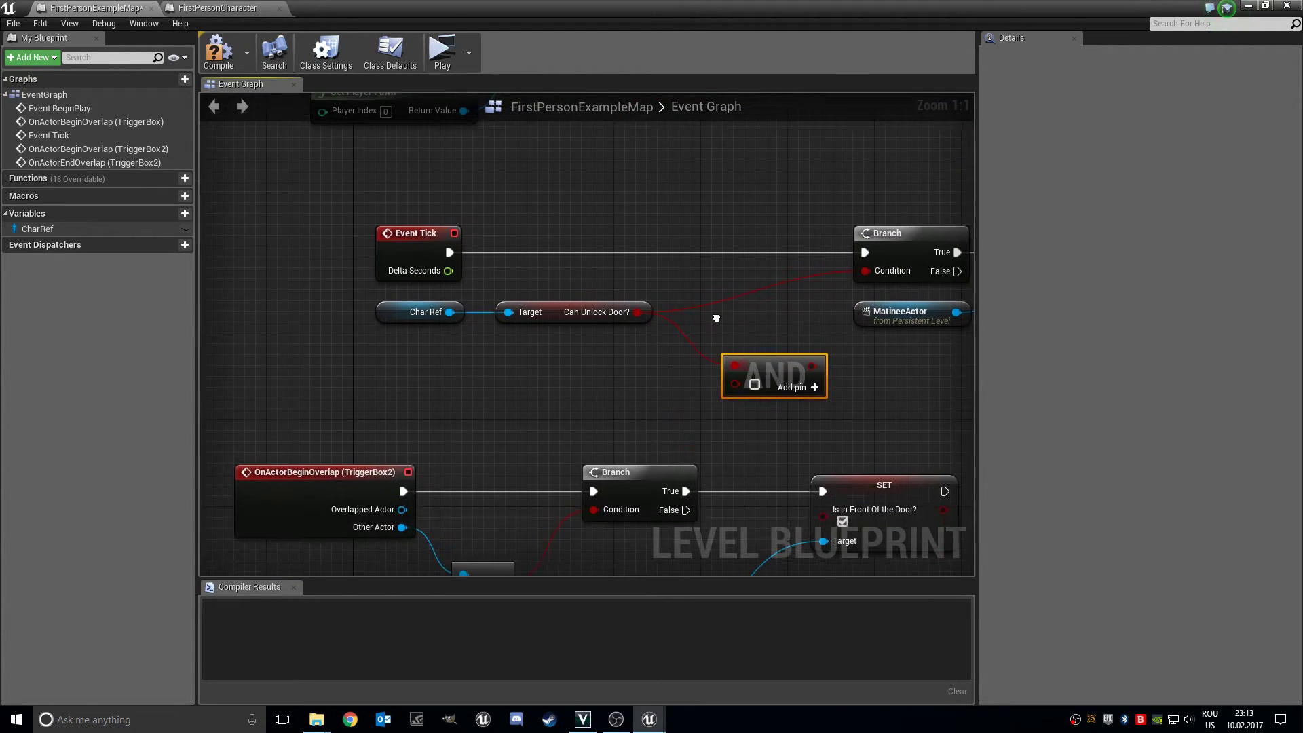
drag(772, 373, 760, 352)
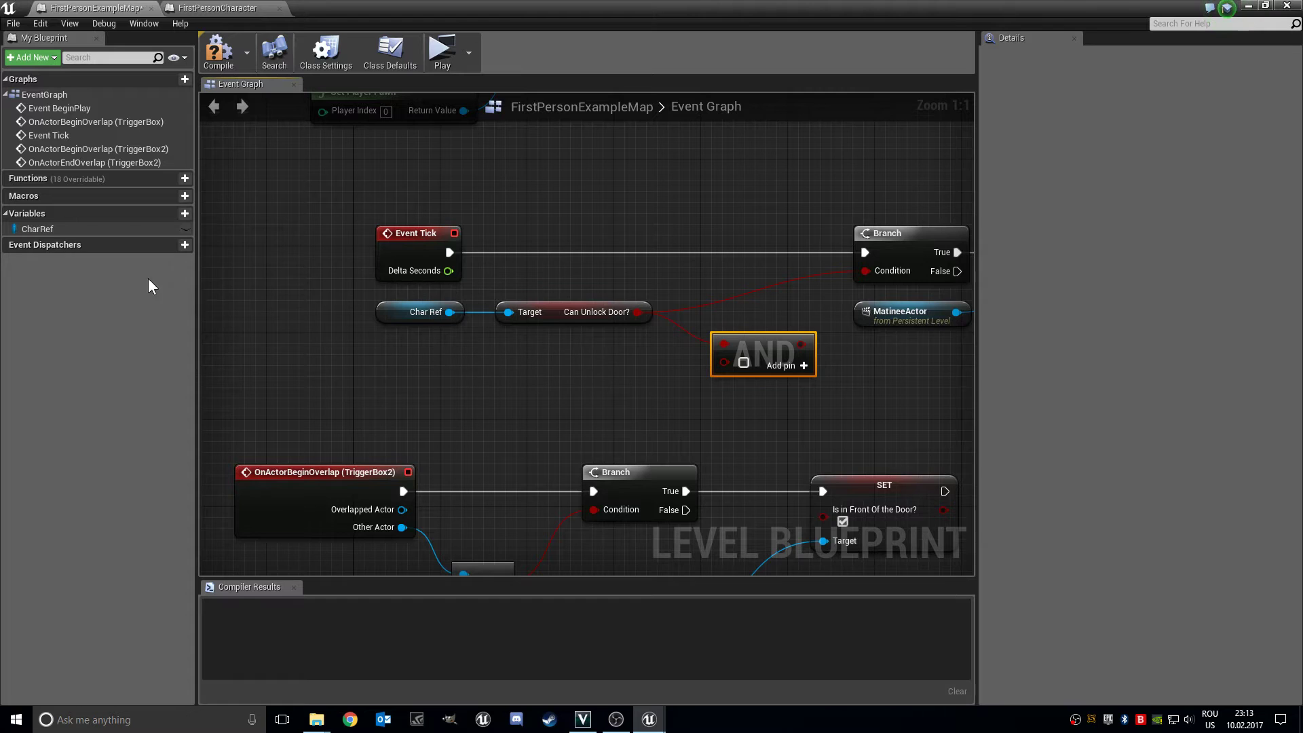
Add a Get Is in Front Of the Door? from Char Ref and wire it into the AND node.
right_drag(478, 382, 475, 61)
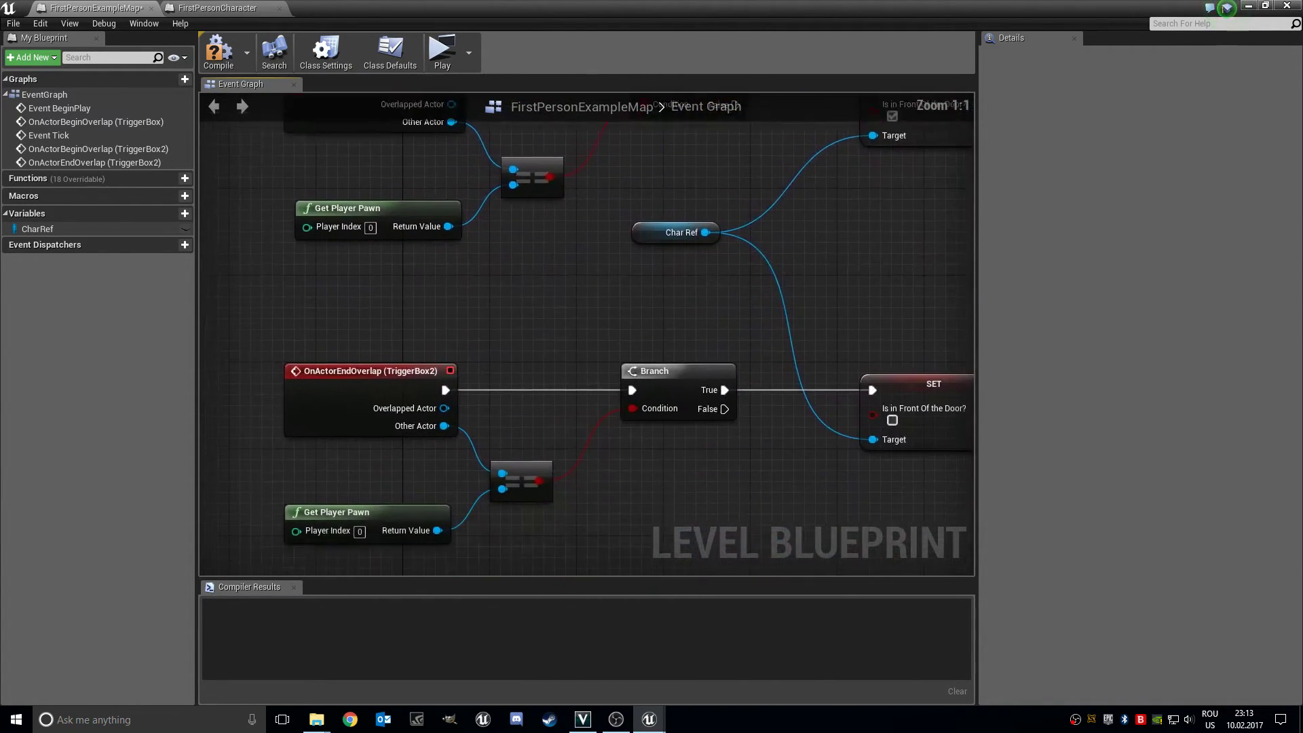
right_drag(710, 215, 609, 372)
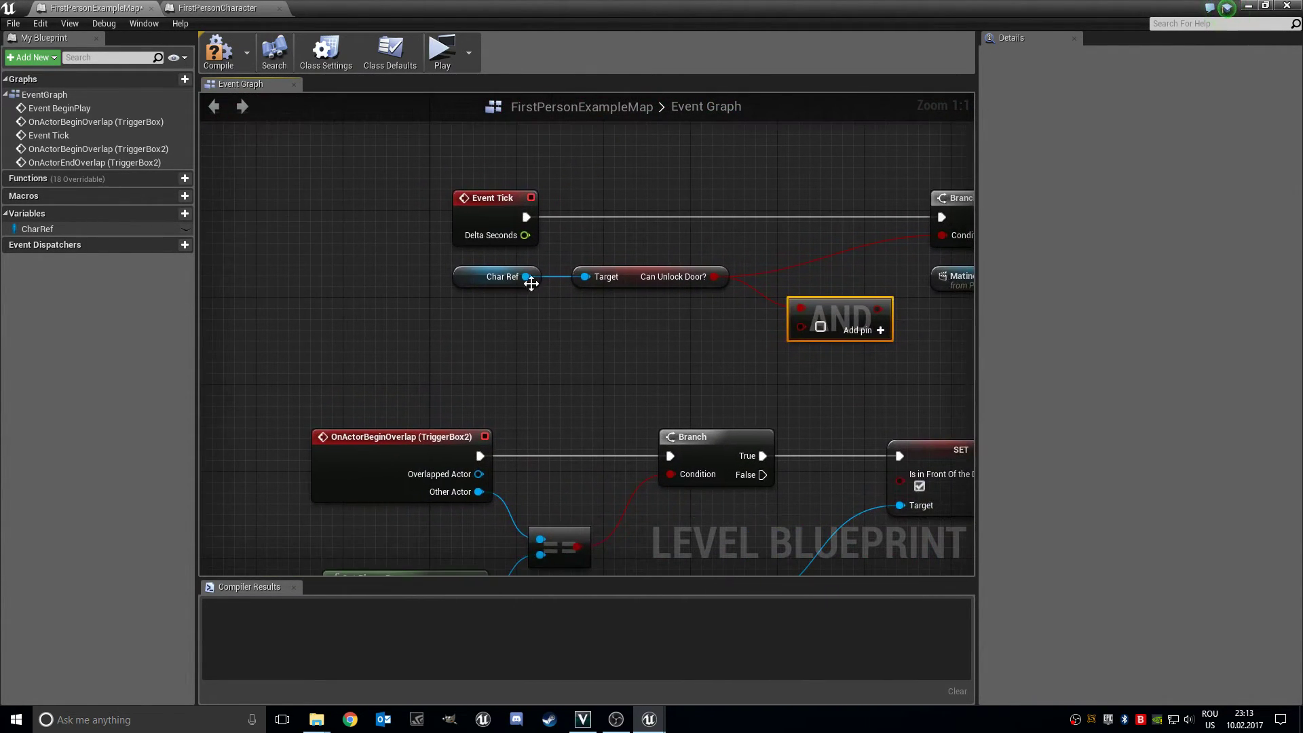
drag(527, 276, 566, 339)
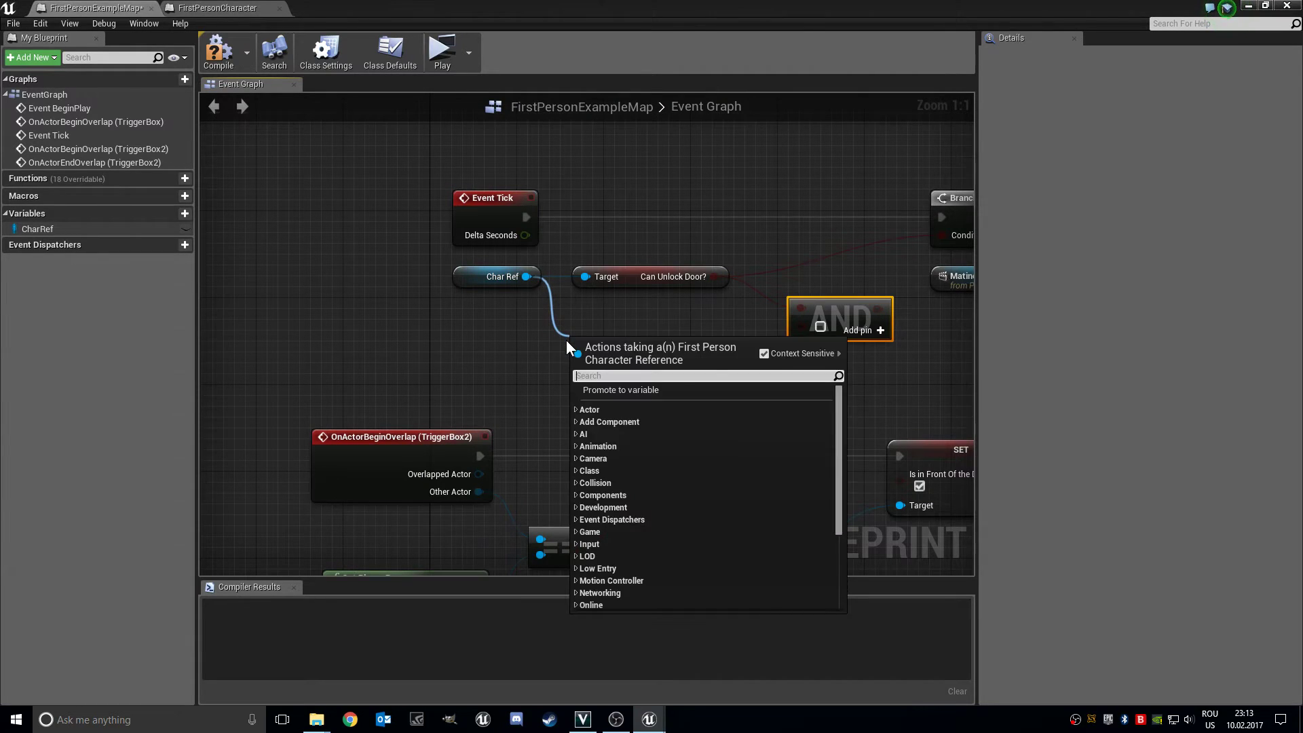
text(is i)
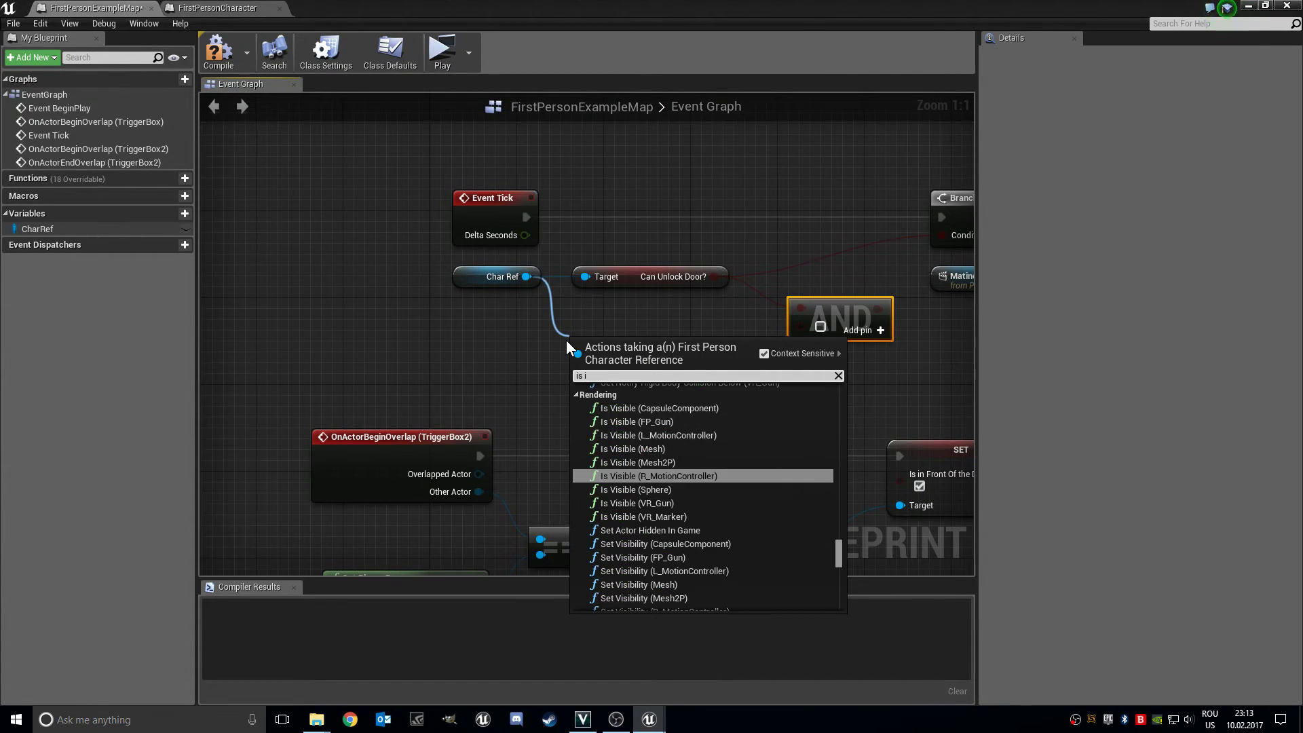
text(n front of)
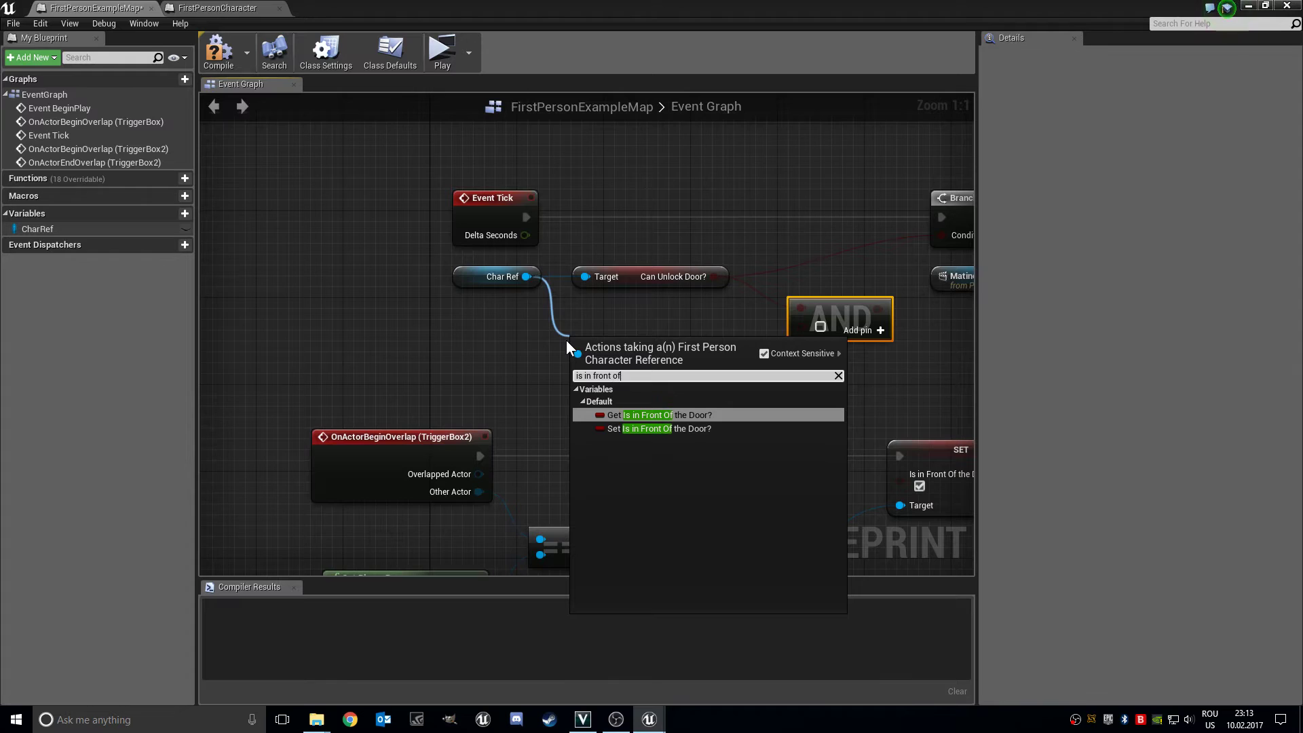
click(651, 415)
drag(733, 353, 801, 328)
Feed the AND output into the Event Tick Branch Condition and review the chain to Play.
right_drag(601, 365, 538, 397)
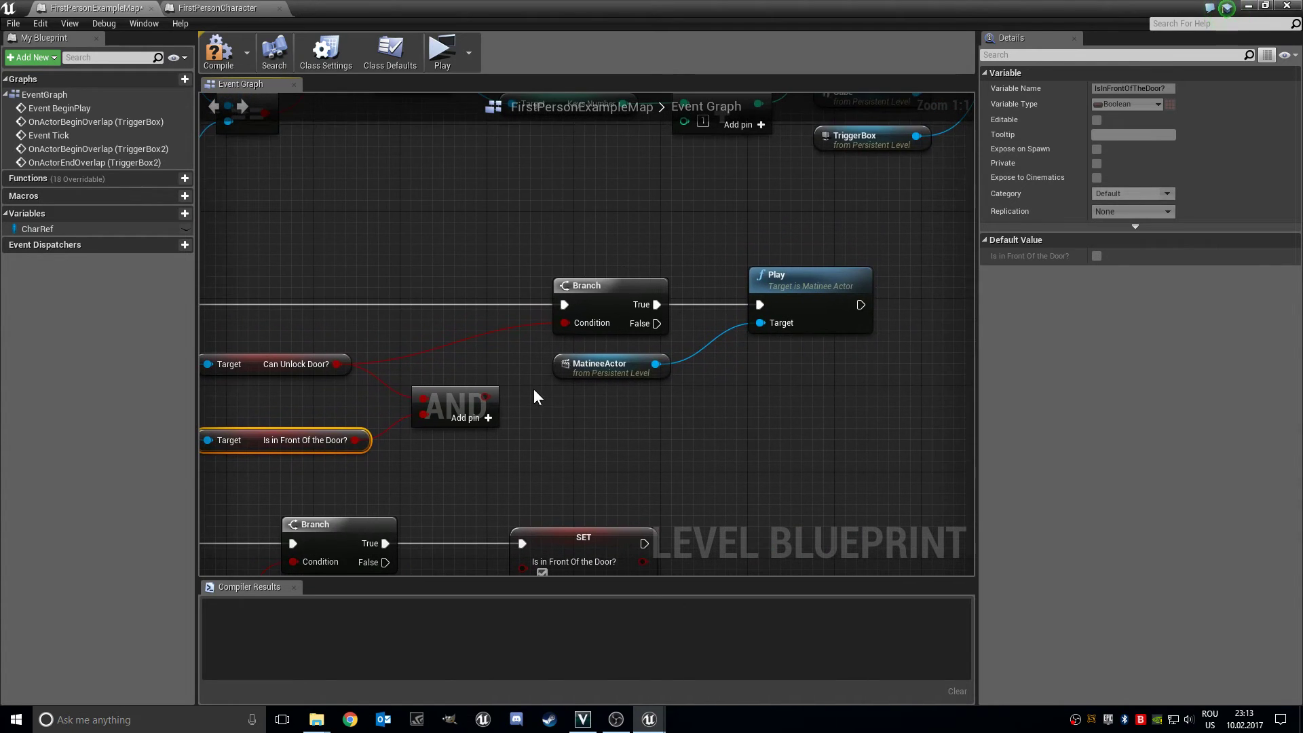
drag(484, 396, 564, 324)
right_drag(482, 443, 713, 401)
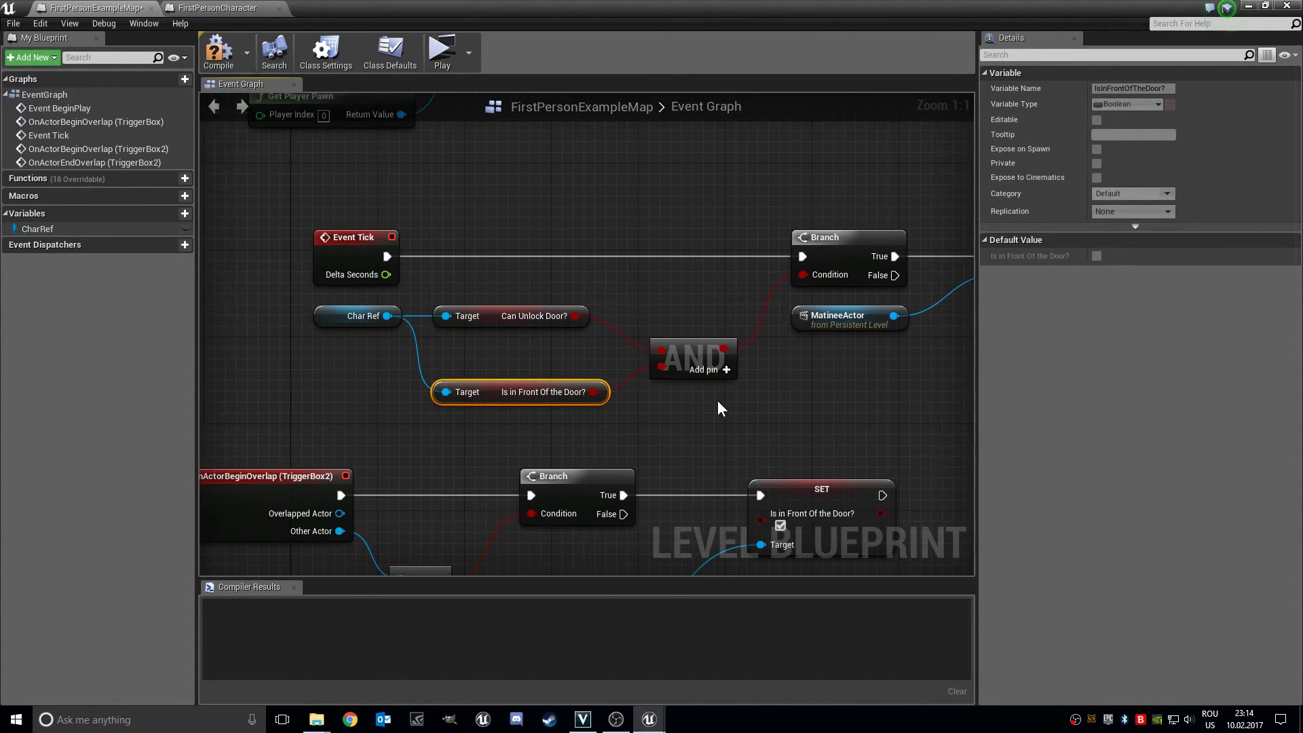
click(421, 407)
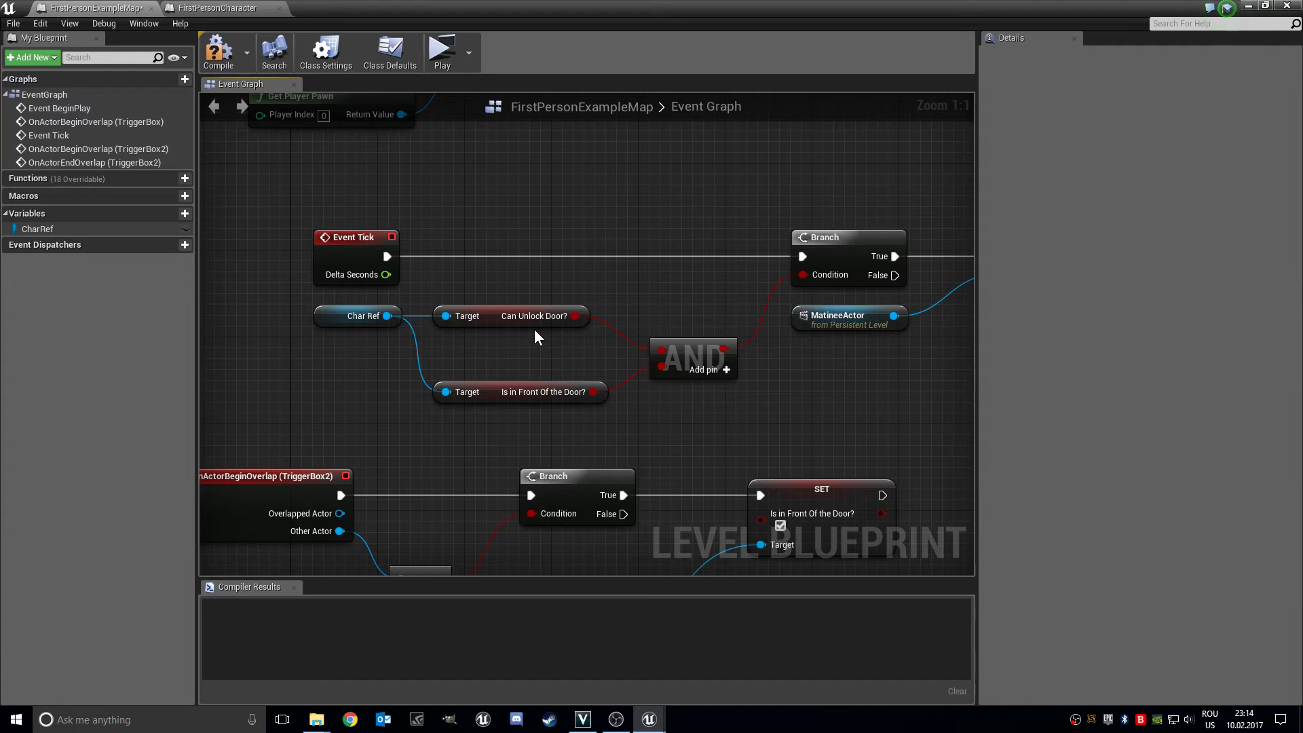
scroll(471, 361, down, 1)
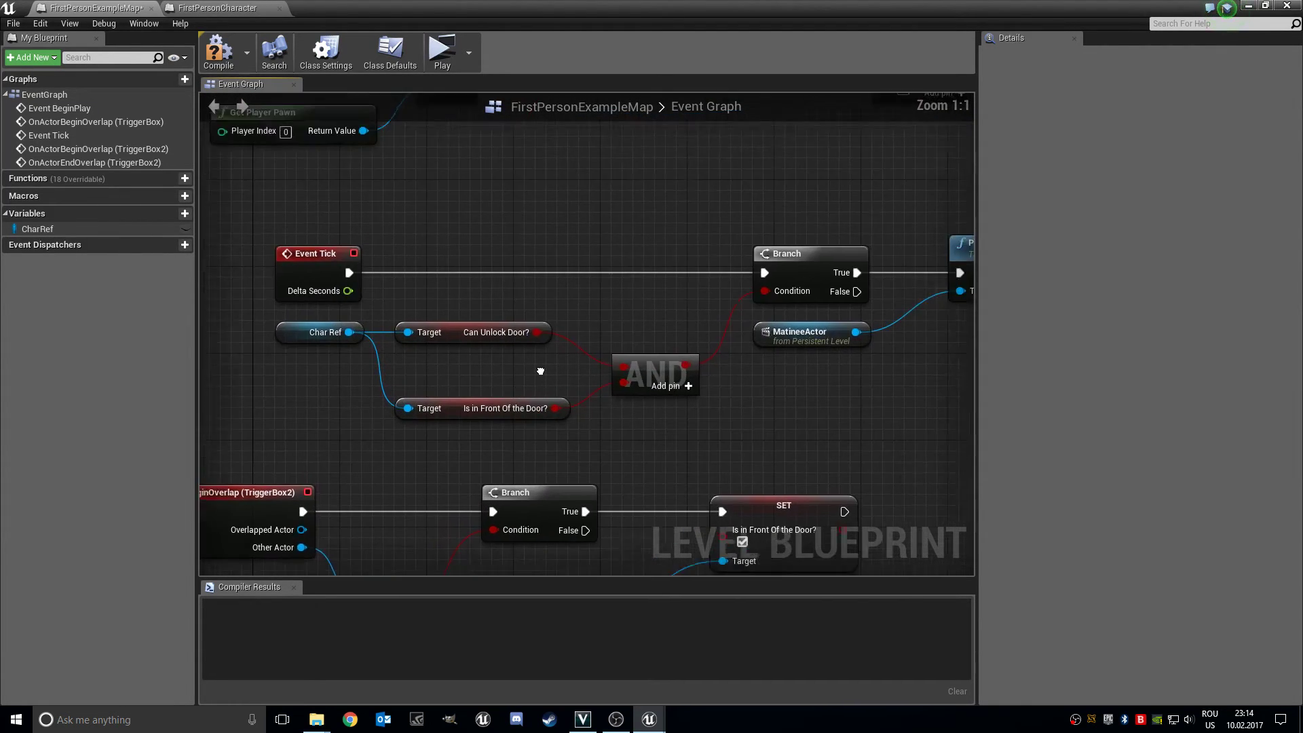
right_drag(472, 361, 258, 432)
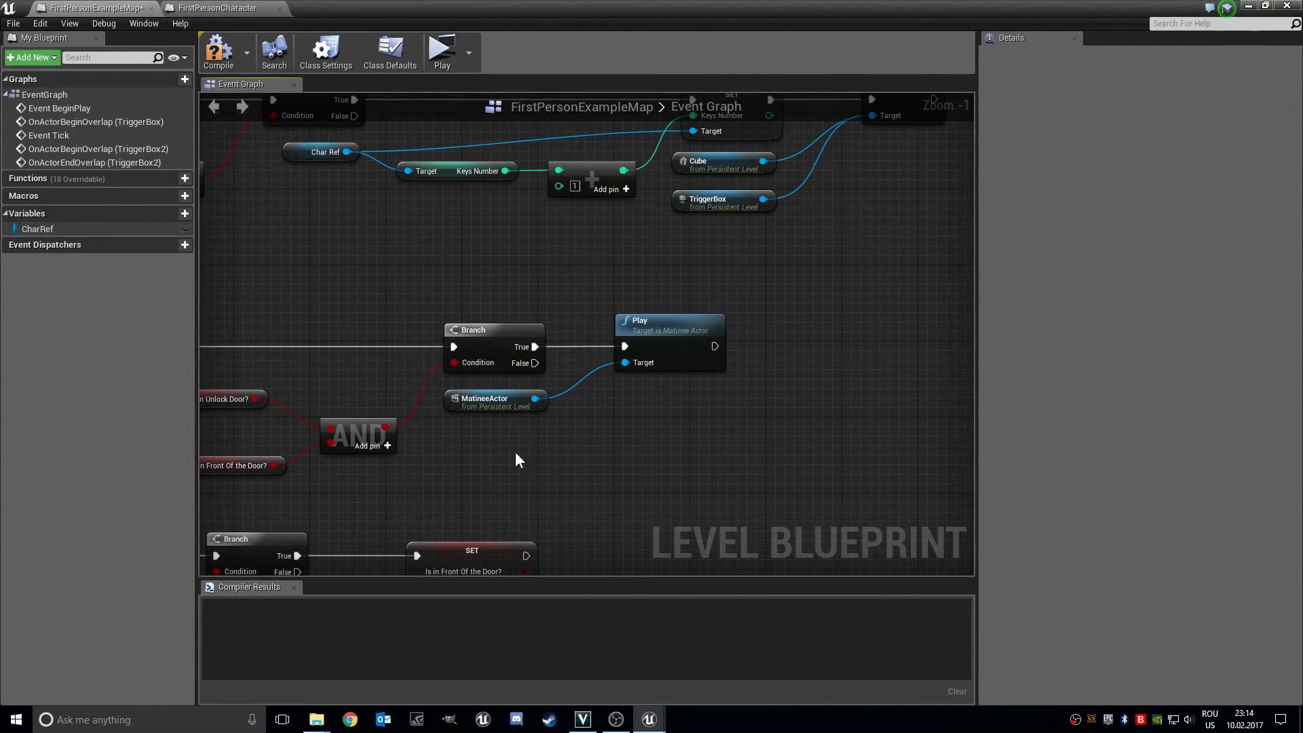
drag(534, 447, 726, 439)
click(652, 328)
scroll(543, 426, up, 1)
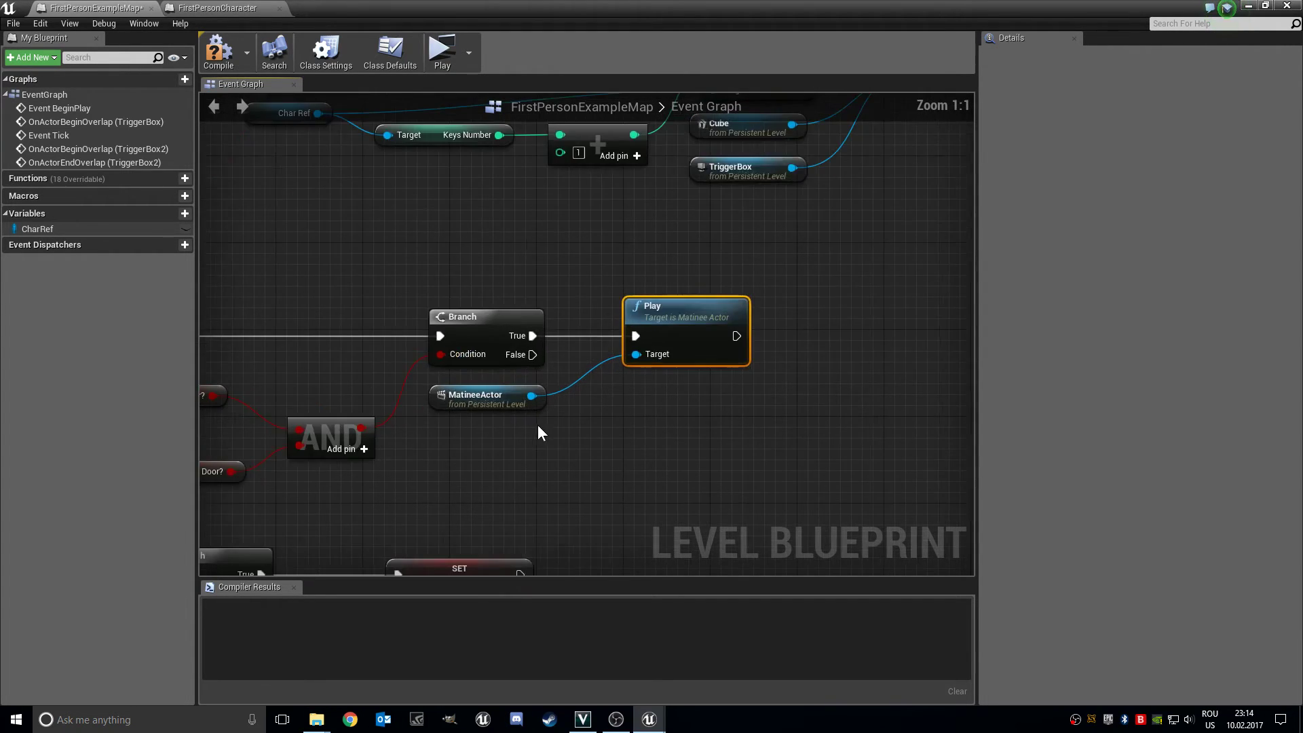
right_drag(536, 432, 876, 382)
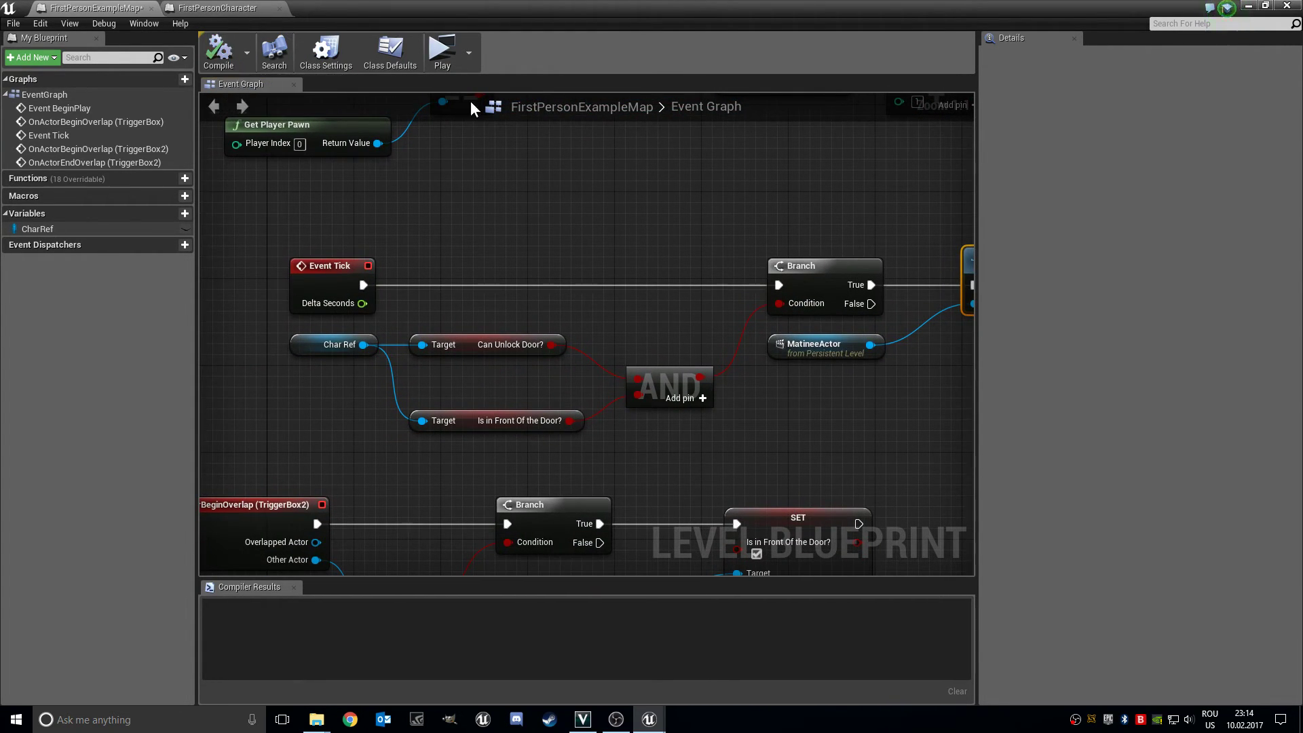
Save the map and play-test collecting the yellow key, then walking to the door.
key(ctrl+s)
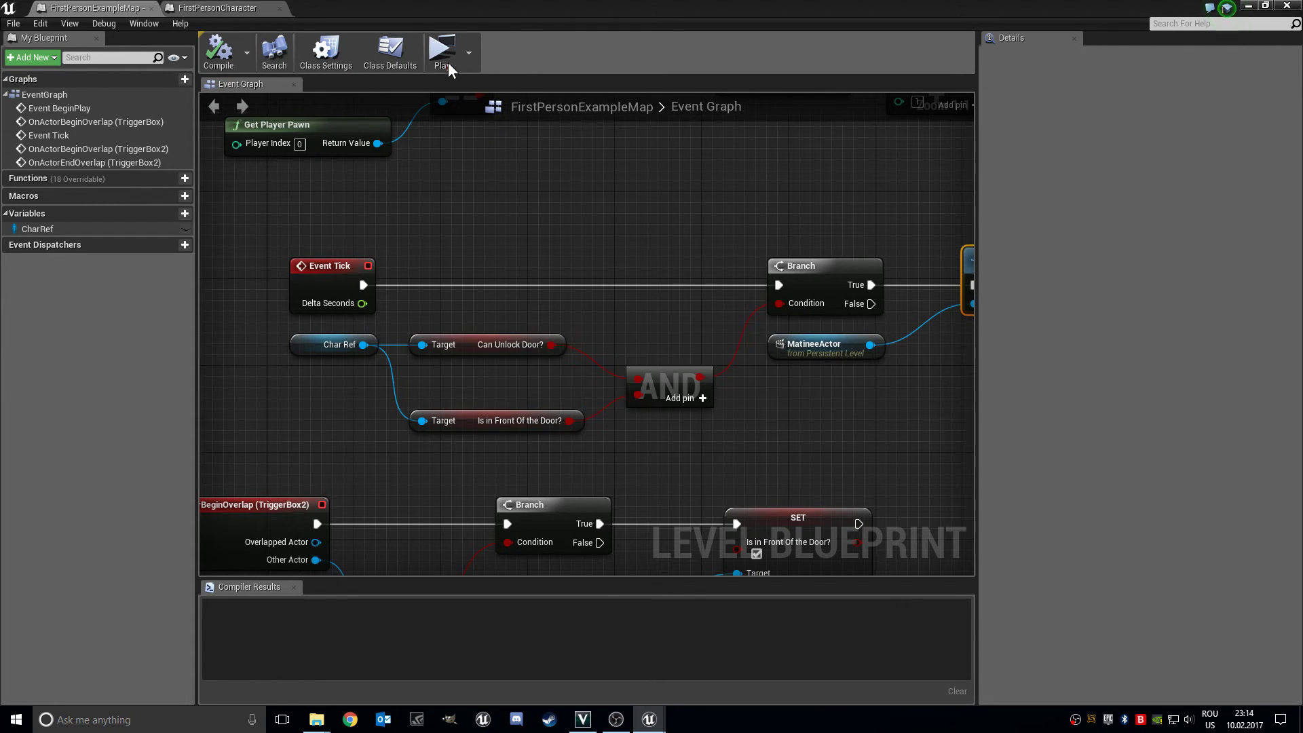
click(445, 58)
key(w)
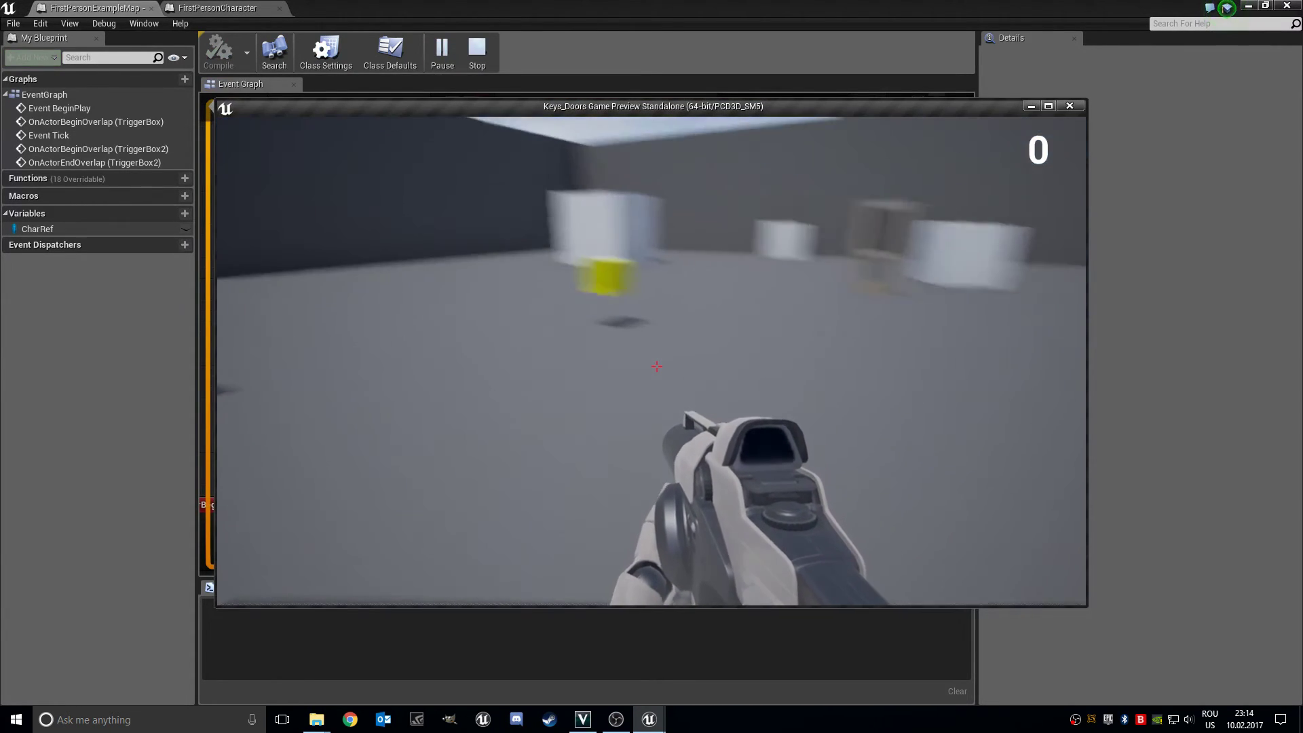
key(w)
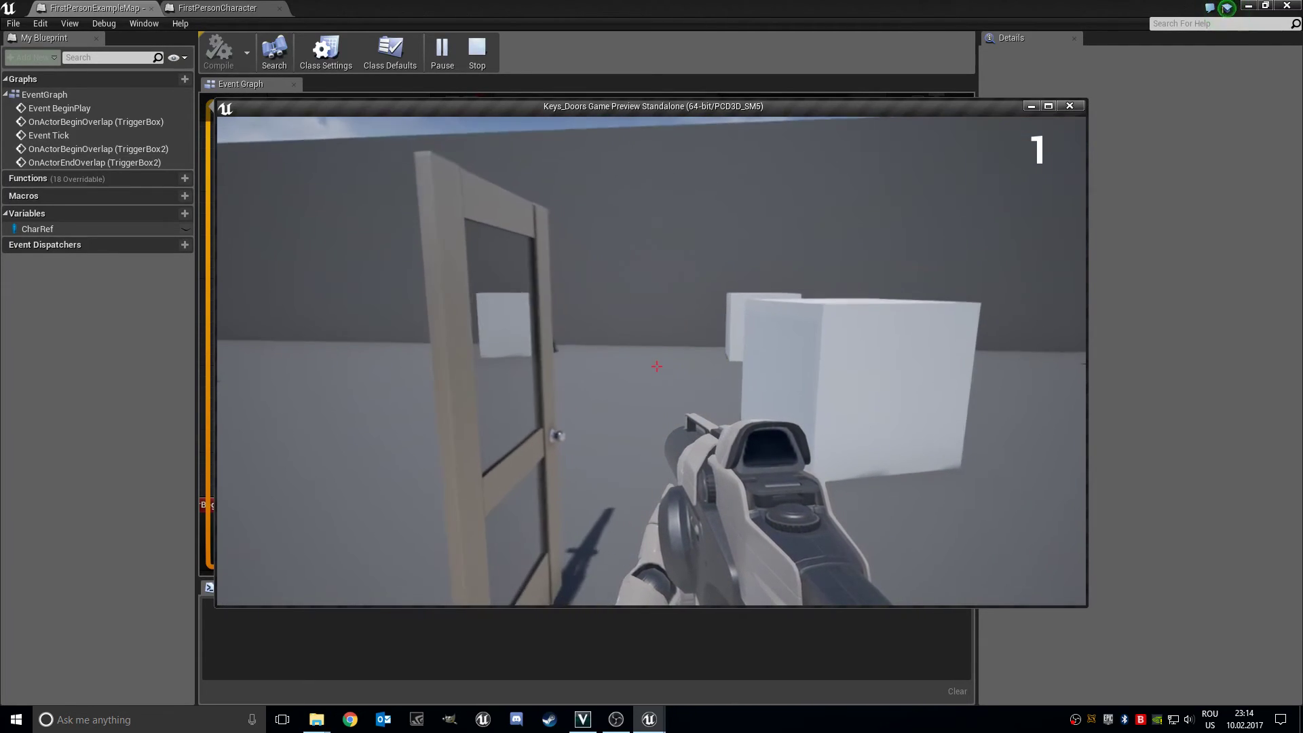
key(Escape)
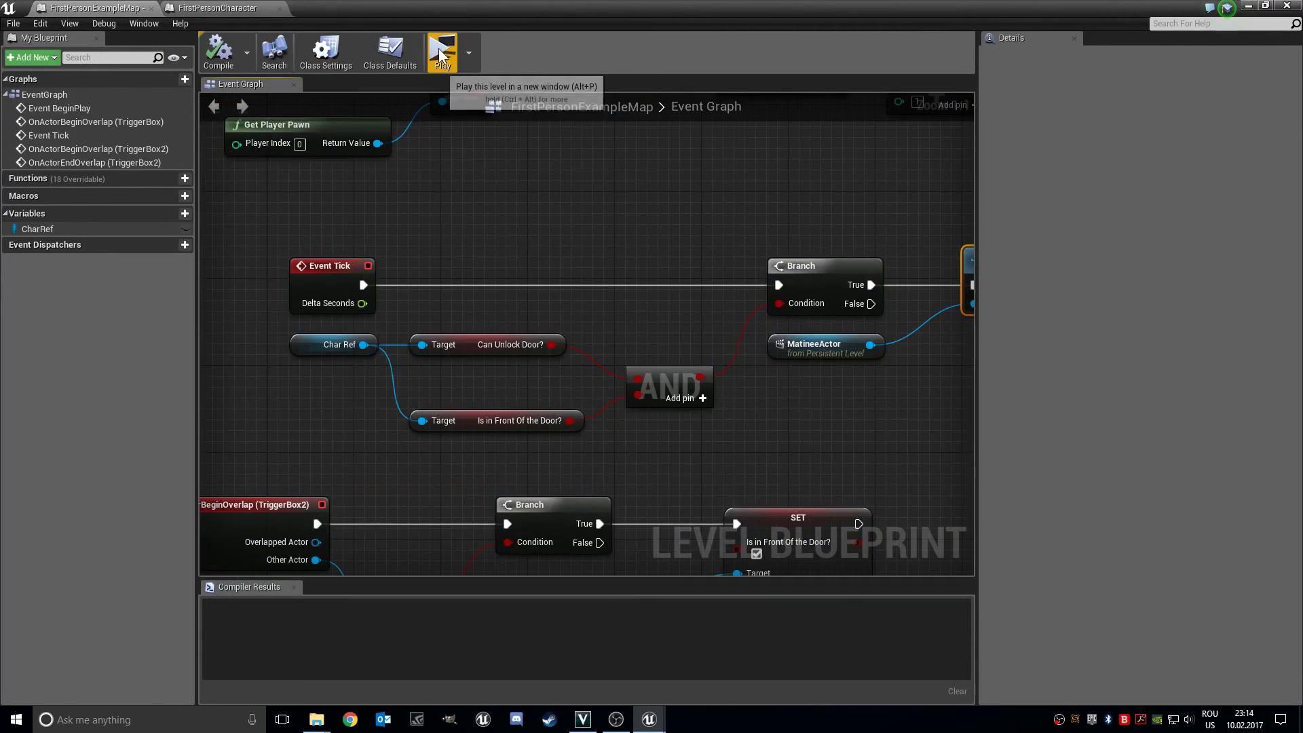
Play-test again, approaching the door without the key to confirm it stays shut.
click(442, 51)
key(w)
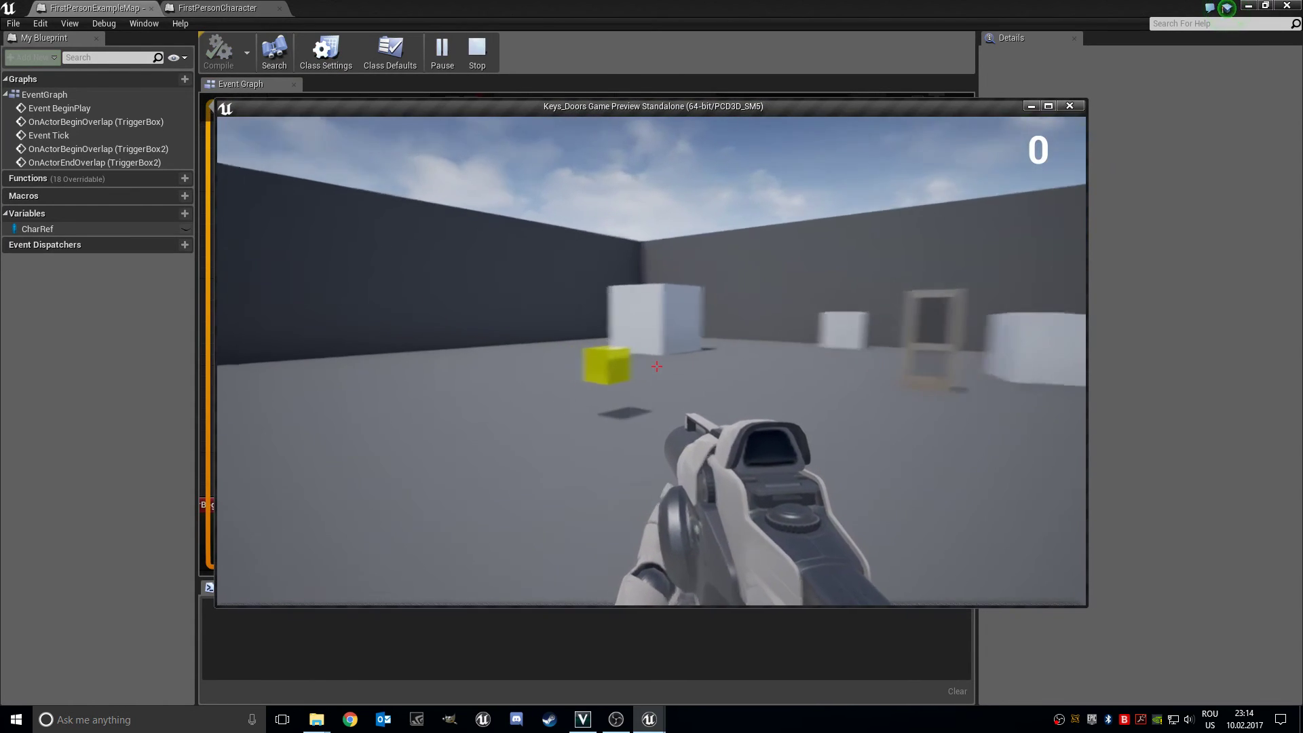
key(w)
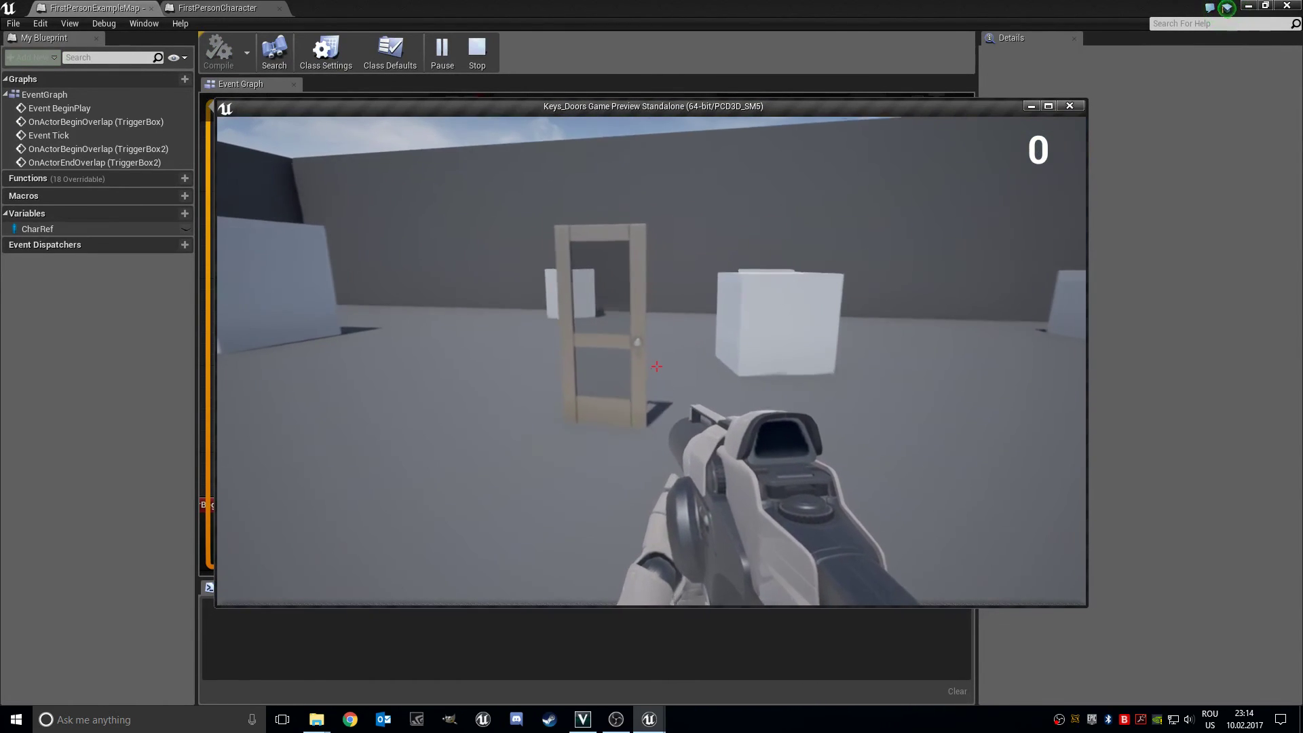
key(w)
key(w)
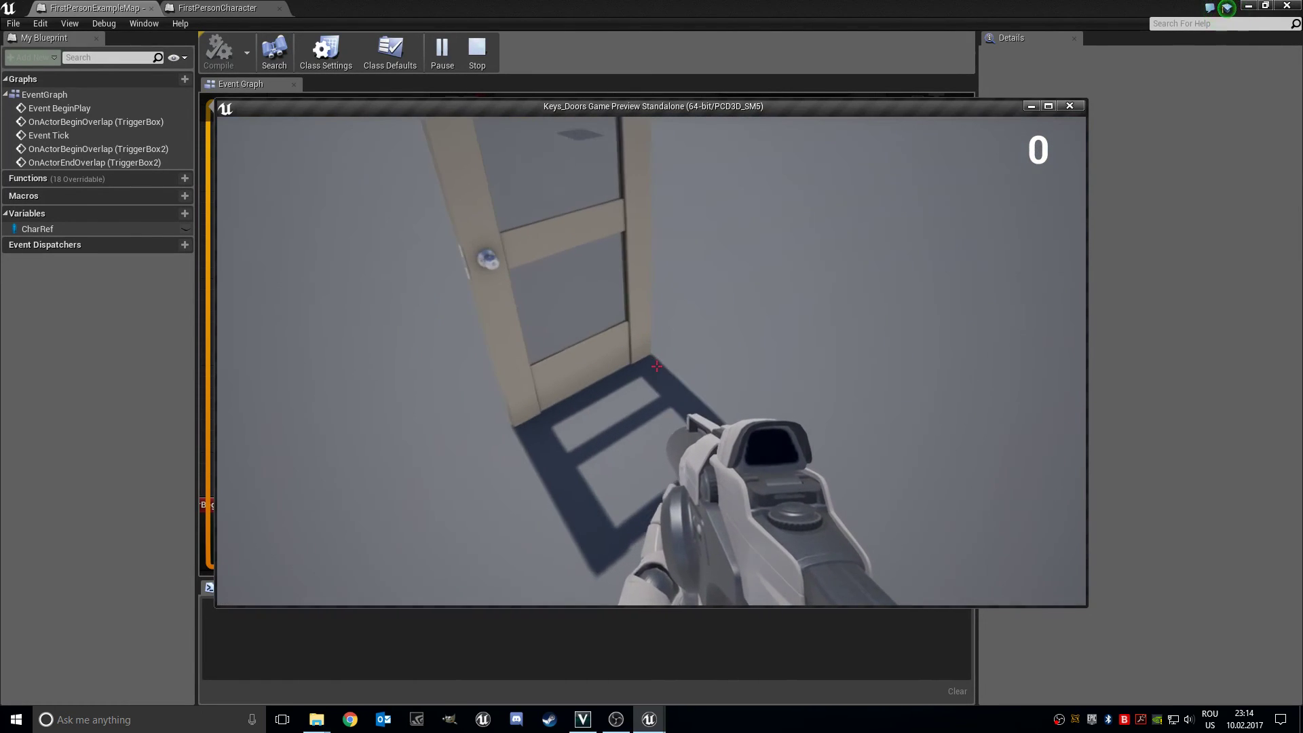
key(w)
key(w)
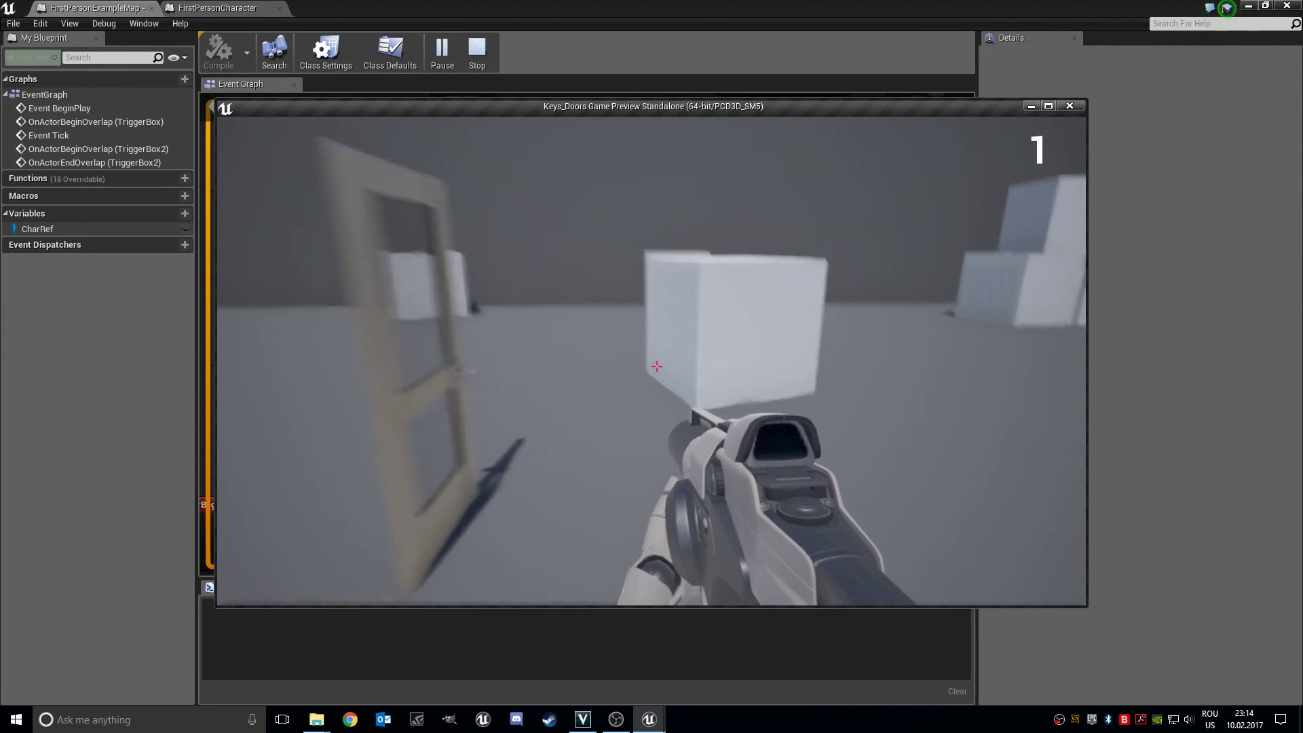
key(w)
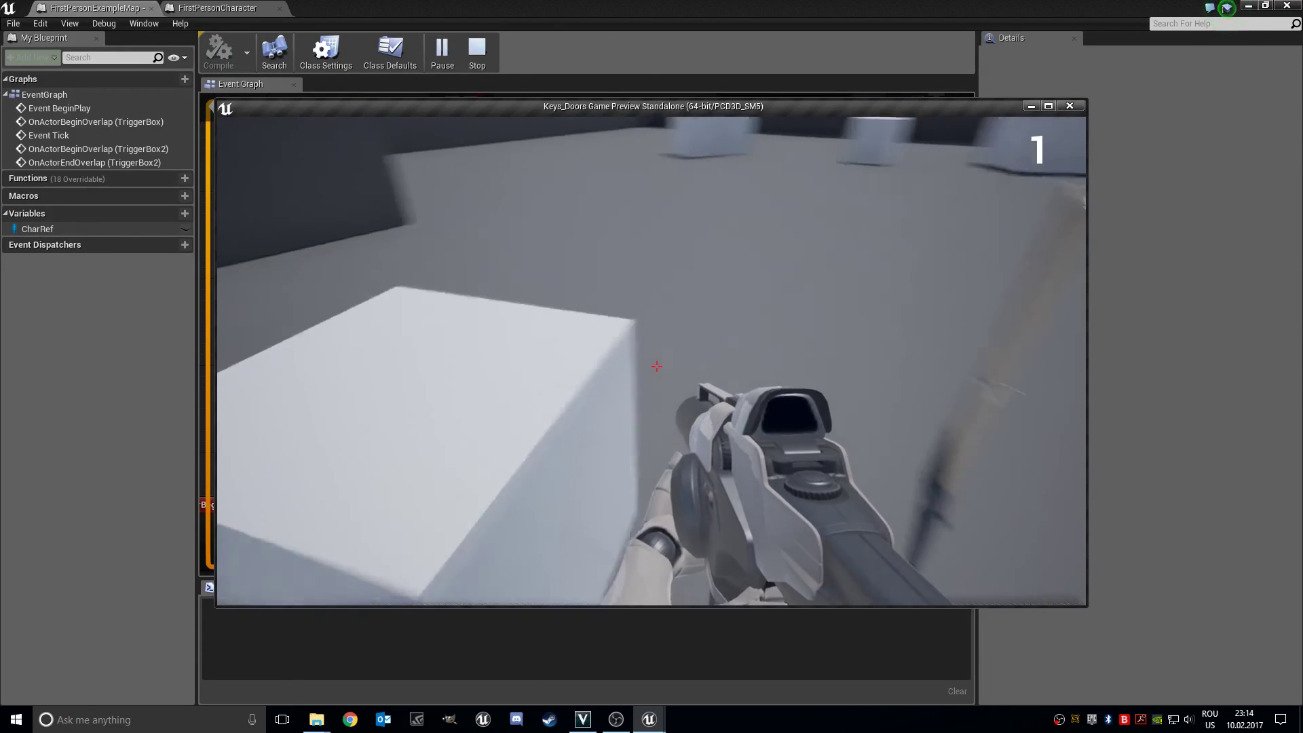
key(Escape)
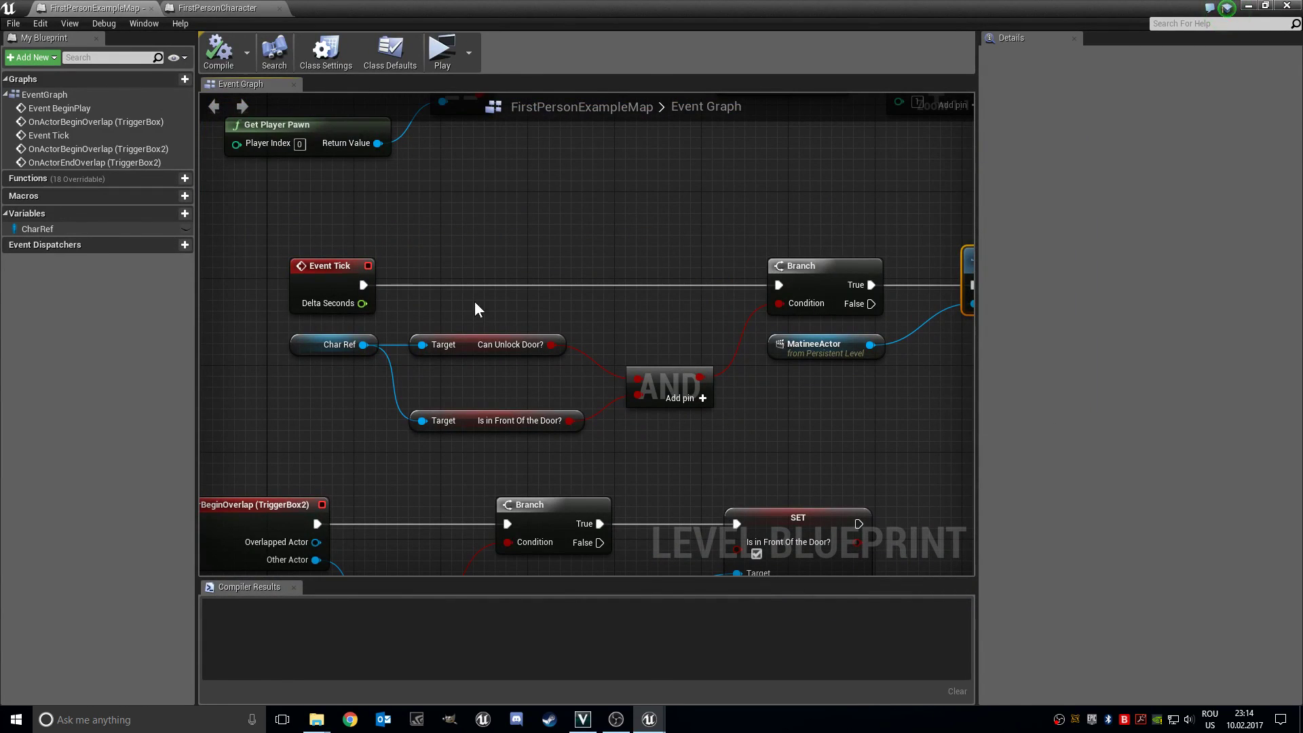